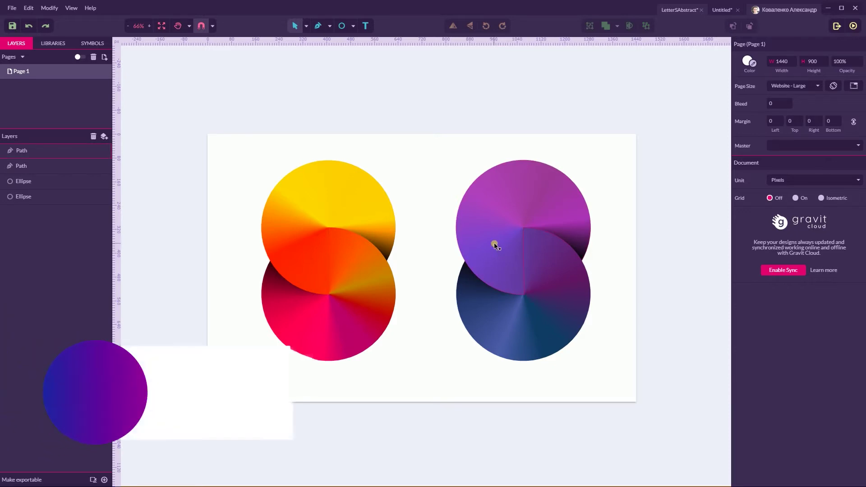
# - Create a new 1440×900 Website - Large document and draw a 360×360 circle near its centre
pyautogui.hotkey('alt', 'n')
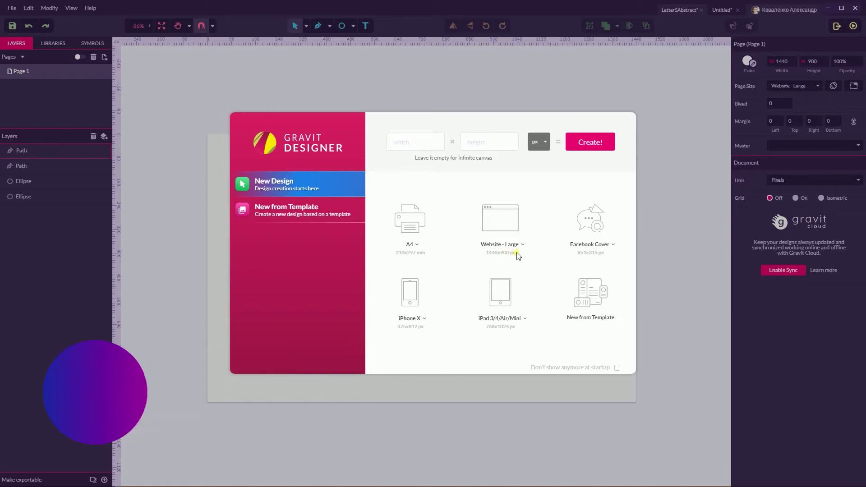
pyautogui.click(497, 218)
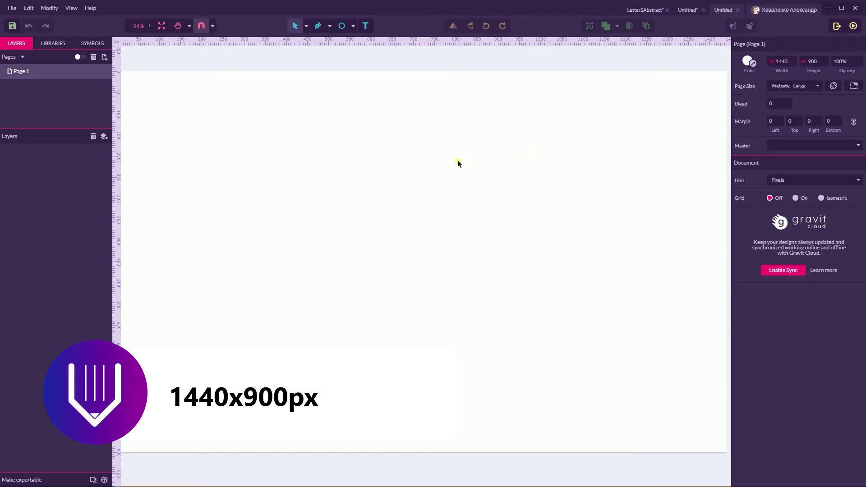
pyautogui.click(342, 26)
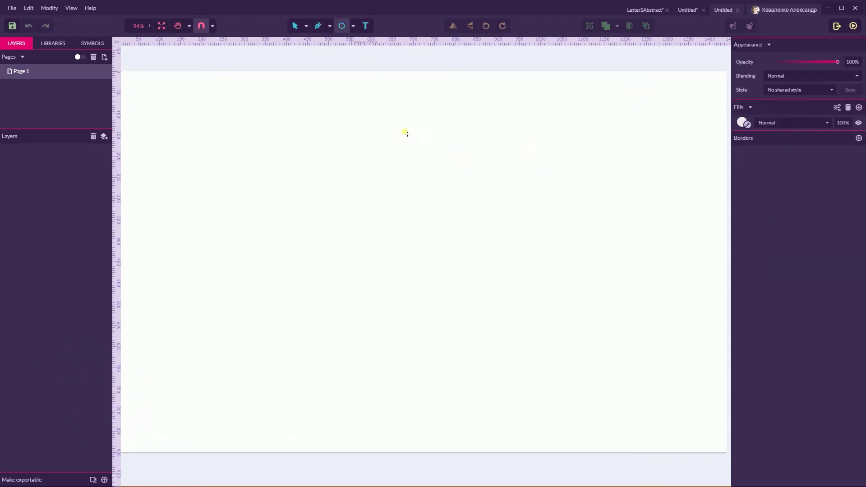
pyautogui.click(354, 26)
pyautogui.click(376, 65)
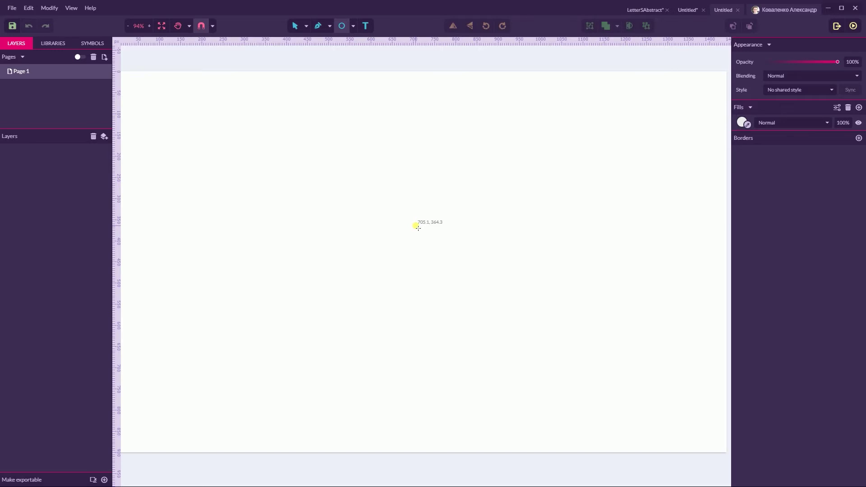
pyautogui.moveTo(419, 228); pyautogui.dragTo(471, 304)
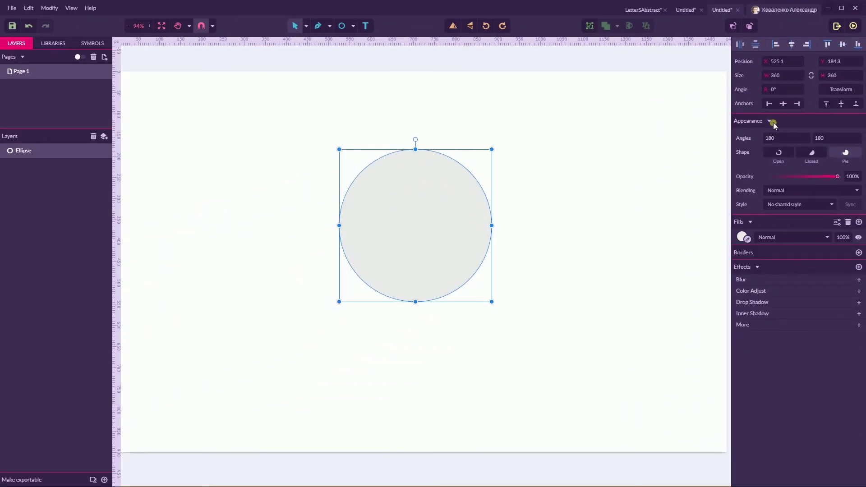
# - Make the circle a pie with a 120° start angle, then duplicate the pie
pyautogui.click(784, 140)
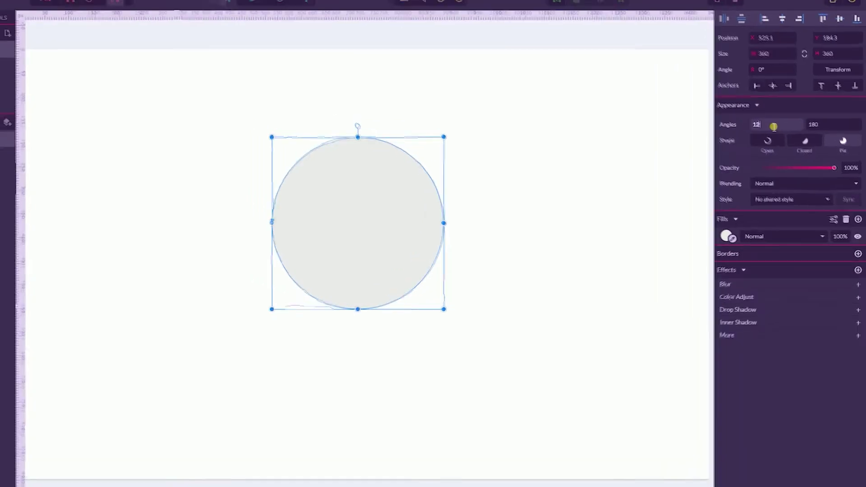
pyautogui.write('120')
pyautogui.press('Return')
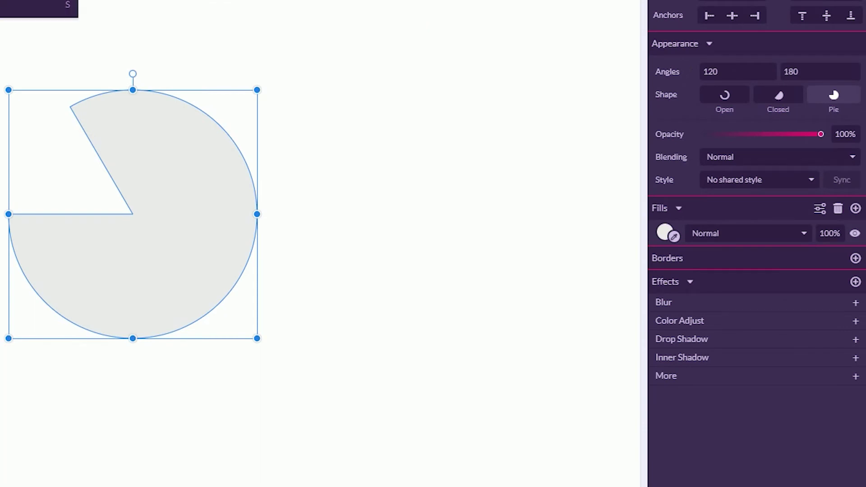
pyautogui.moveTo(70, 106)
pyautogui.mouseDown()
pyautogui.moveTo(27, 186)
pyautogui.moveTo(71, 106)
pyautogui.mouseUp()
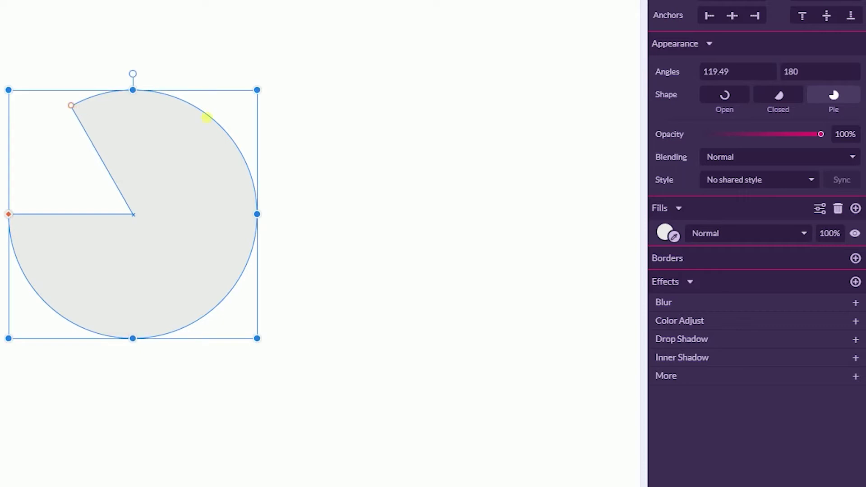
pyautogui.click(677, 76)
pyautogui.press('BackSpace')
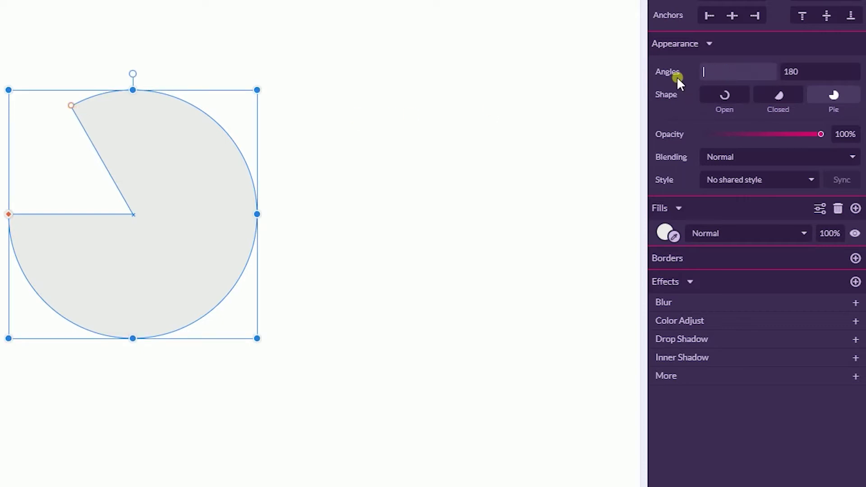
pyautogui.write('120')
pyautogui.press('Return')
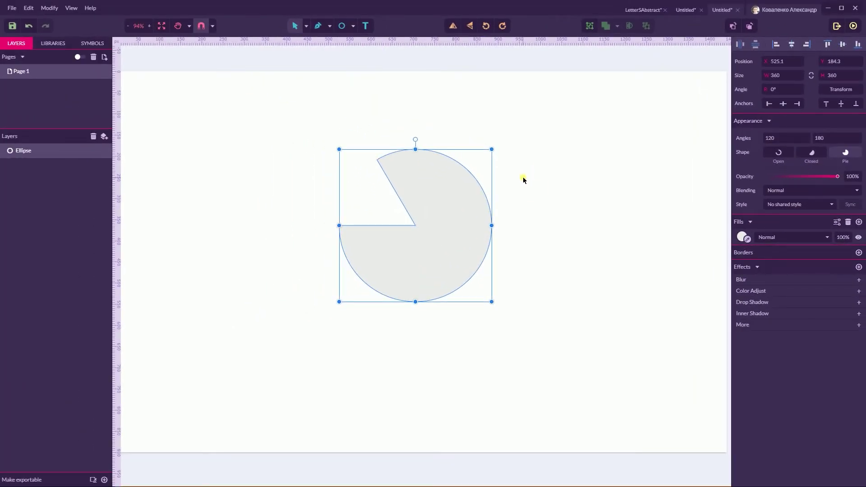
pyautogui.hotkey('ctrl', 'shift', 'd')
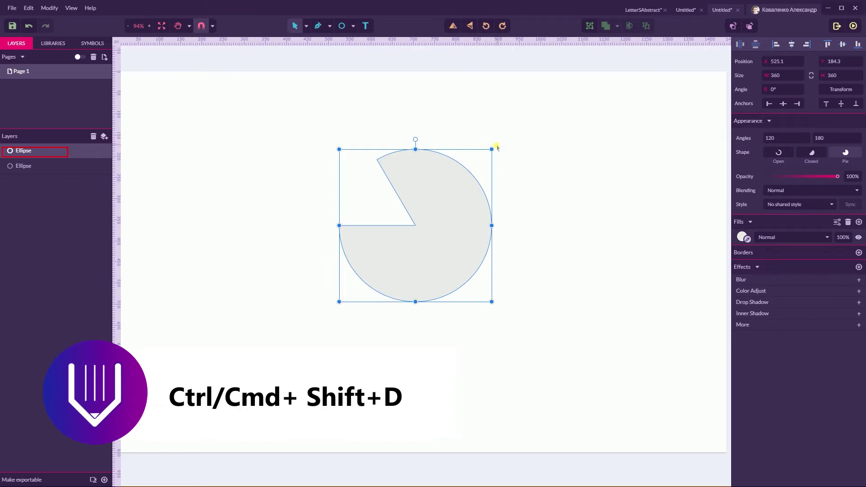
# - Rotate the duplicate pie about 180° and move it up-left to overlap the original
pyautogui.moveTo(495, 143); pyautogui.dragTo(406, 235)
pyautogui.moveTo(415, 226); pyautogui.dragTo(401, 122)
pyautogui.moveTo(487, 93); pyautogui.dragTo(451, 68)
pyautogui.moveTo(426, 103); pyautogui.dragTo(403, 116)
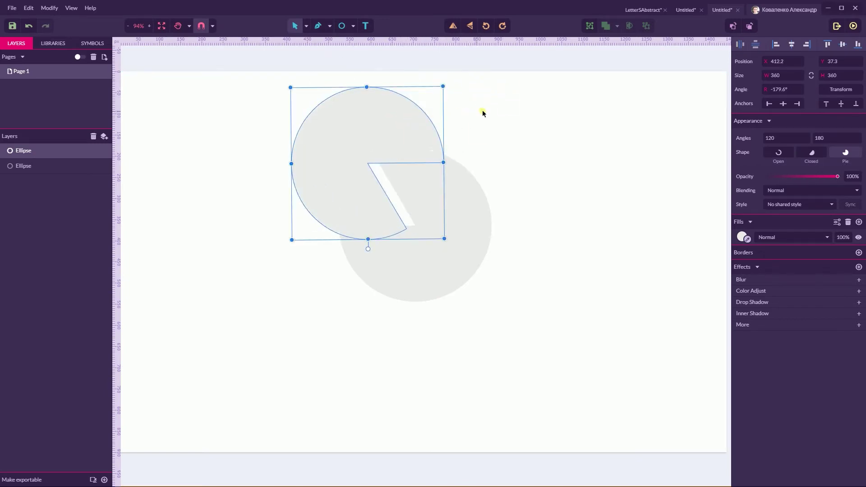
pyautogui.moveTo(448, 84)
pyautogui.mouseDown()
pyautogui.moveTo(441, 81)
pyautogui.moveTo(447, 88)
pyautogui.mouseUp()
pyautogui.moveTo(391, 109); pyautogui.dragTo(399, 107)
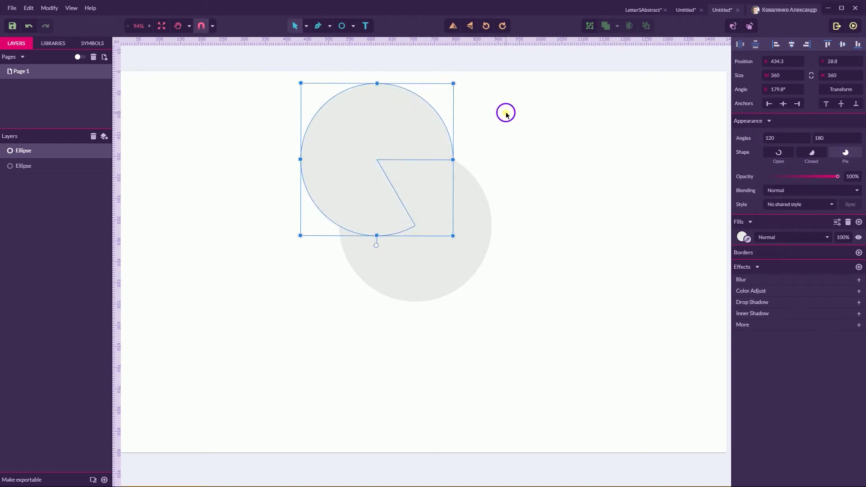
# - Fill the original lower pie with pink #F99D9D, then select both pies
pyautogui.click(507, 115)
pyautogui.click(460, 201)
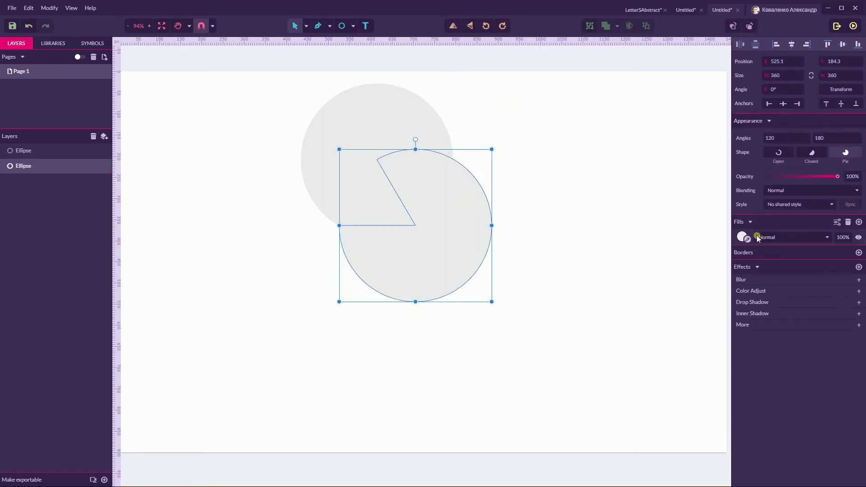
pyautogui.click(742, 237)
pyautogui.click(779, 259)
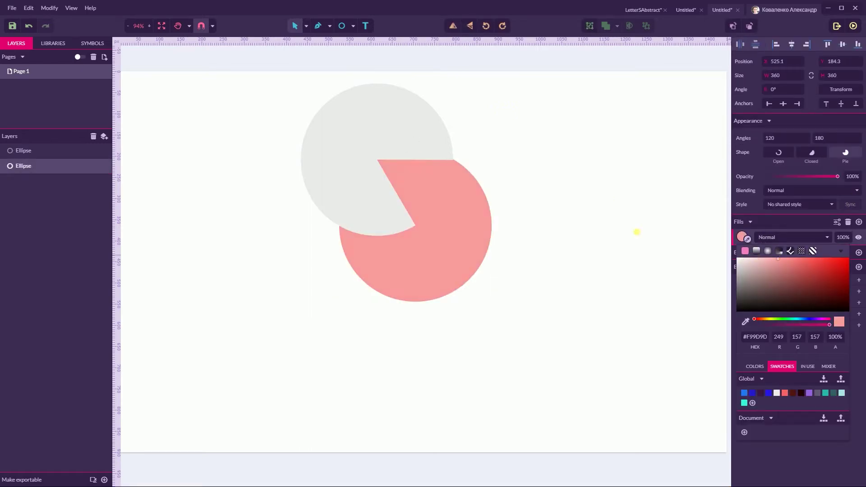
pyautogui.click(505, 177)
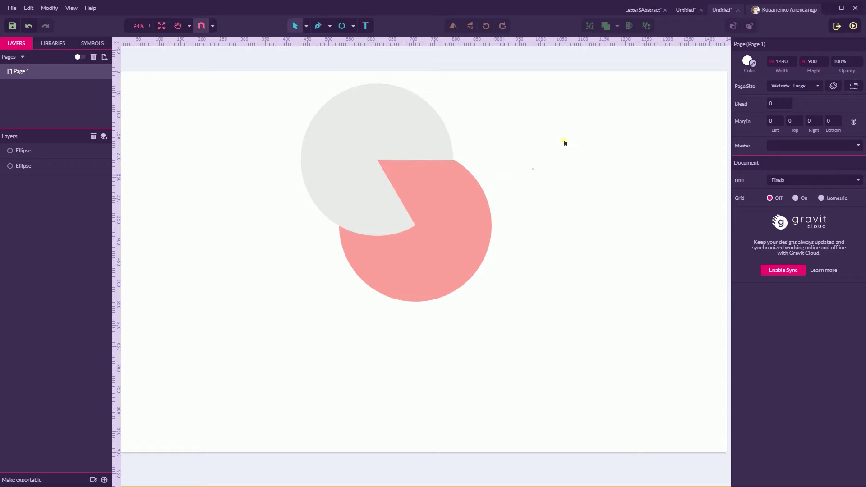
pyautogui.moveTo(504, 105); pyautogui.dragTo(391, 262)
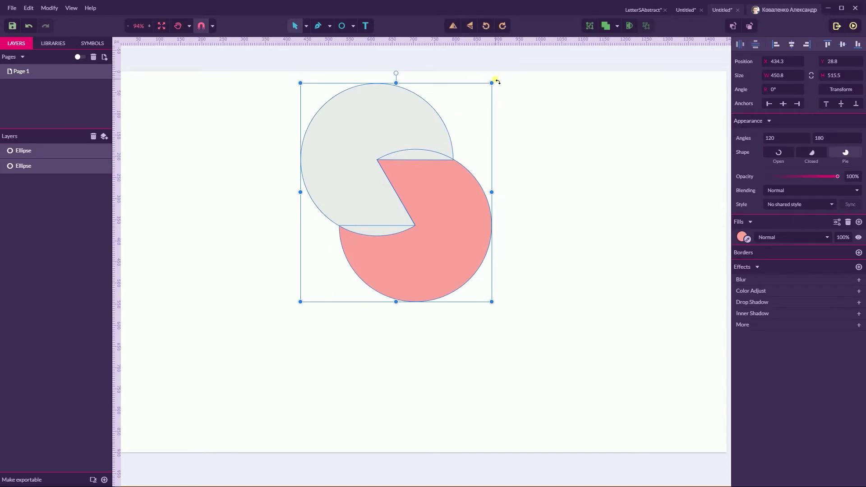
# - Rotate both pies together by -30° and bring up the pink pie's fill settings
pyautogui.moveTo(496, 80); pyautogui.dragTo(481, 191)
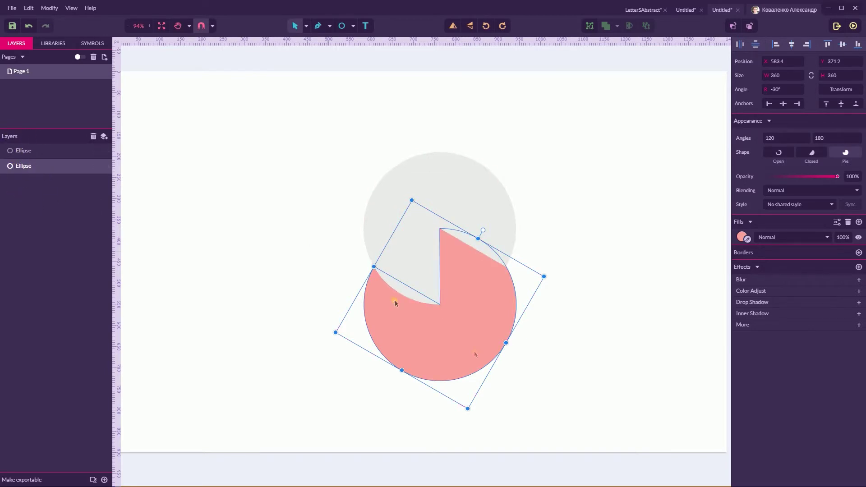
pyautogui.click(740, 237)
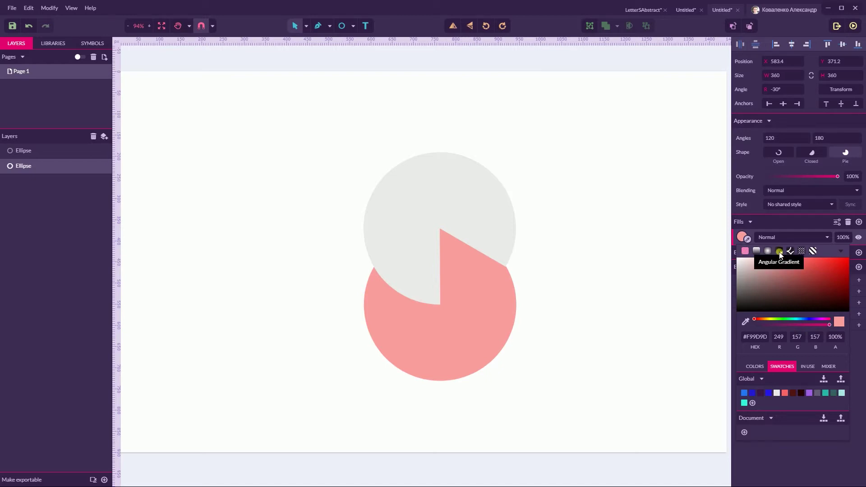
# - Switch the lower pie's fill to an angular gradient and turn its seam onto the lower-right edge
pyautogui.click(780, 252)
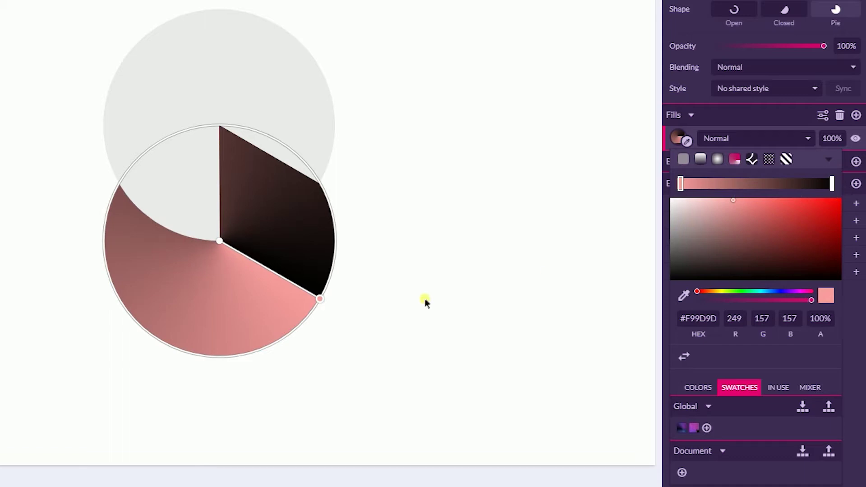
pyautogui.moveTo(322, 301); pyautogui.dragTo(106, 216)
pyautogui.moveTo(93, 260)
pyautogui.mouseDown()
pyautogui.moveTo(222, 306)
pyautogui.moveTo(283, 241)
pyautogui.moveTo(281, 318)
pyautogui.moveTo(321, 311)
pyautogui.moveTo(320, 285)
pyautogui.moveTo(307, 310)
pyautogui.mouseUp()
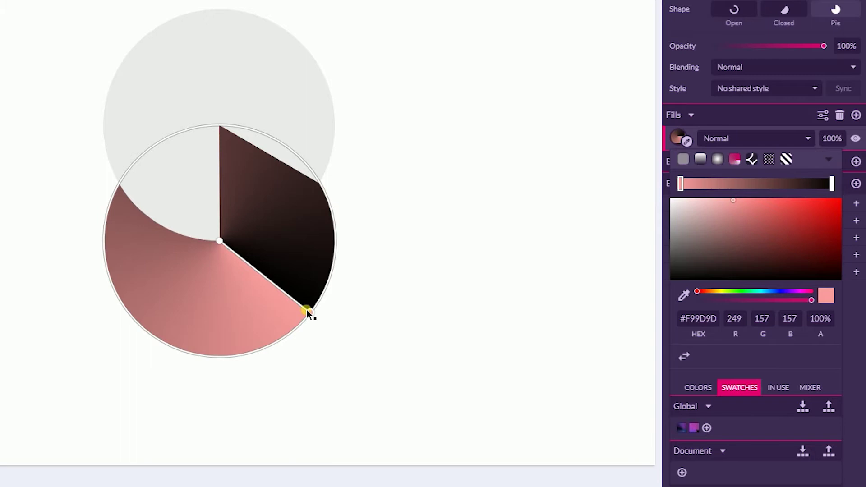
# - Apply the saved blue-purple gradient to the pie, then move and add rim stops for navy, blue and purple
pyautogui.click(684, 429)
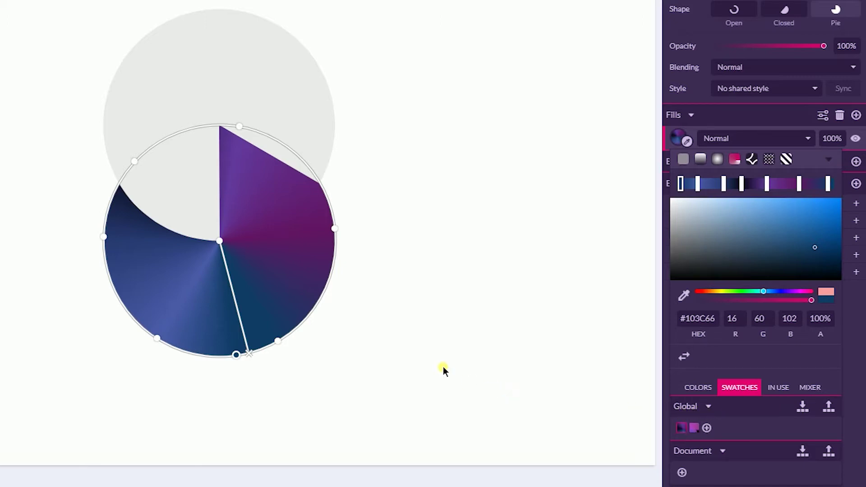
pyautogui.click(134, 162)
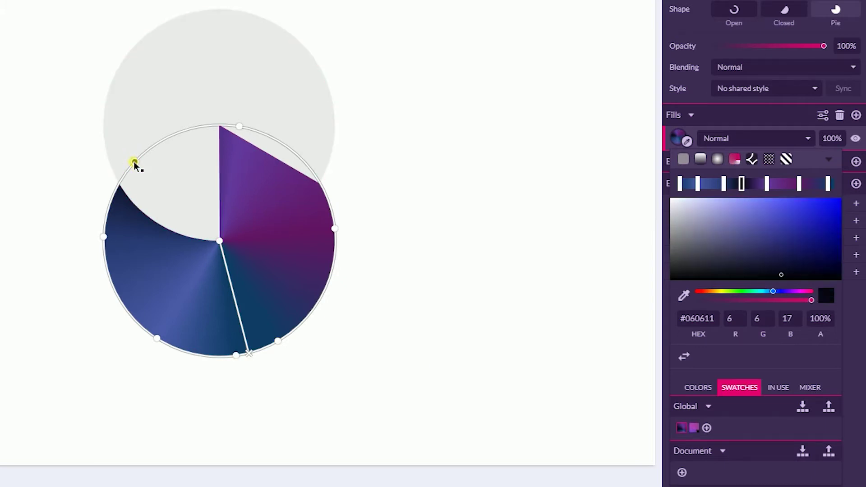
pyautogui.moveTo(134, 162)
pyautogui.mouseDown()
pyautogui.moveTo(111, 183)
pyautogui.moveTo(143, 151)
pyautogui.mouseUp()
pyautogui.click(104, 237)
pyautogui.moveTo(102, 270)
pyautogui.mouseDown()
pyautogui.moveTo(96, 252)
pyautogui.moveTo(125, 319)
pyautogui.moveTo(93, 283)
pyautogui.moveTo(89, 250)
pyautogui.moveTo(107, 272)
pyautogui.mouseUp()
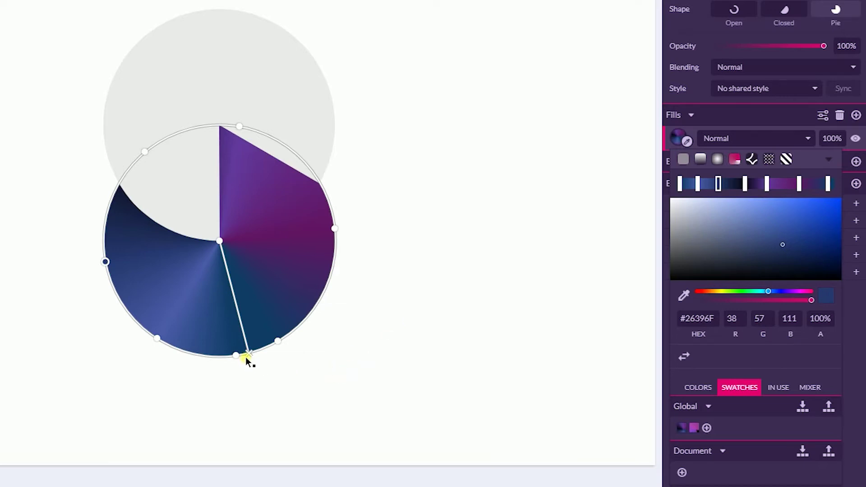
pyautogui.click(145, 151)
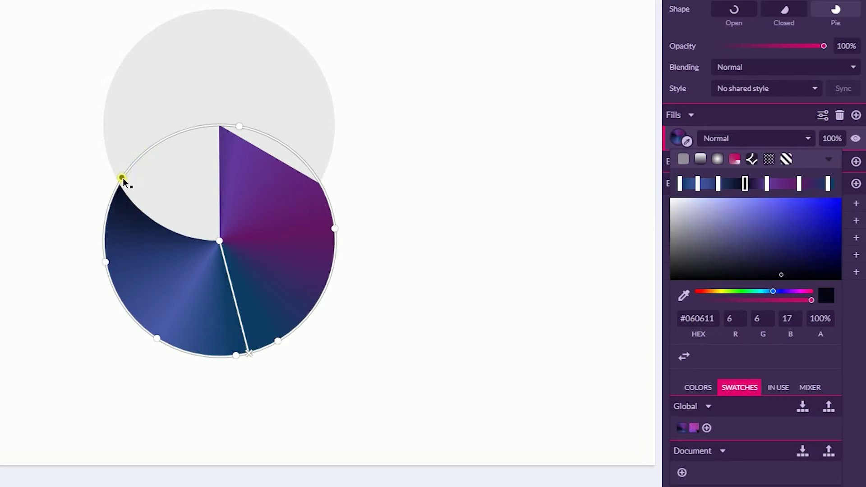
pyautogui.moveTo(123, 178); pyautogui.dragTo(135, 160)
pyautogui.click(110, 215)
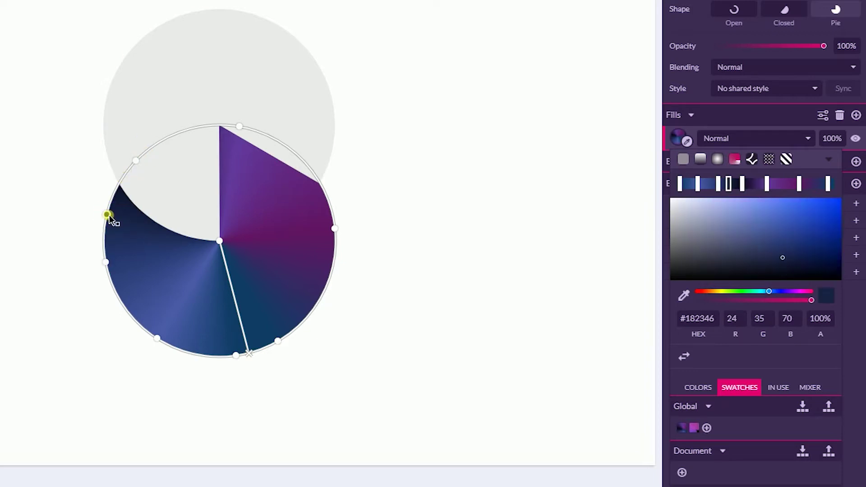
pyautogui.click(120, 301)
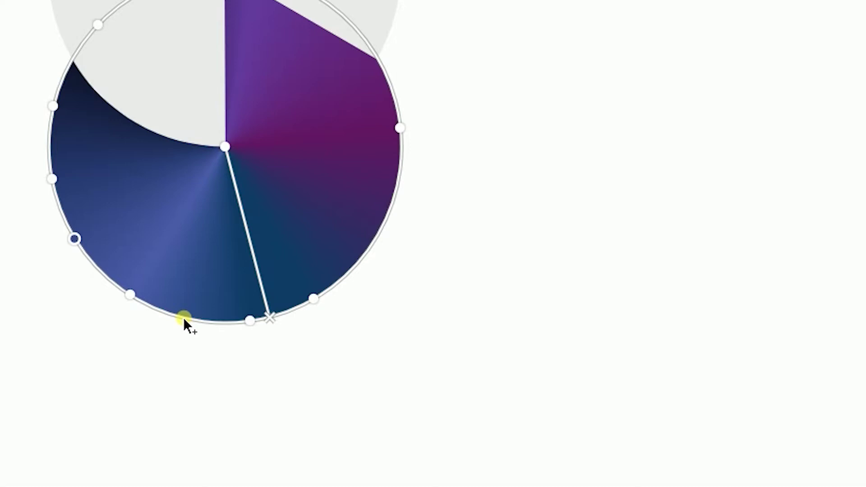
pyautogui.press('Escape')
# - Save the pie's angular gradient as a global swatch and shift one stop along its rim
pyautogui.click(126, 169)
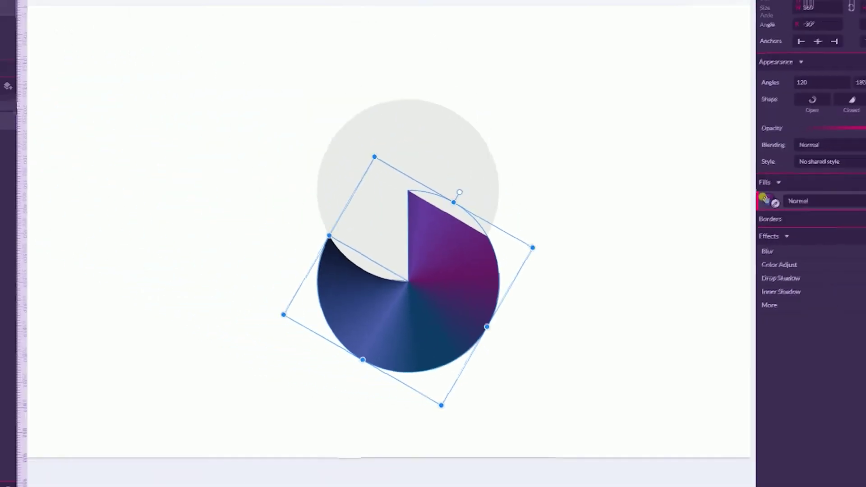
pyautogui.click(736, 235)
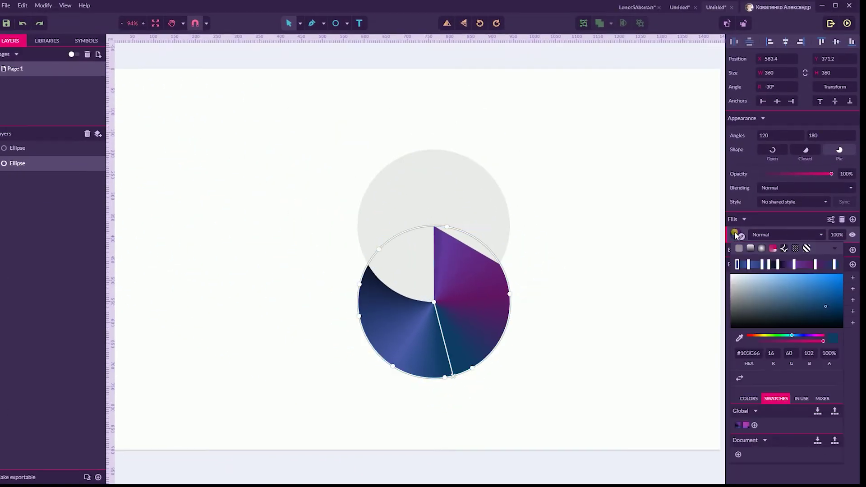
pyautogui.click(737, 425)
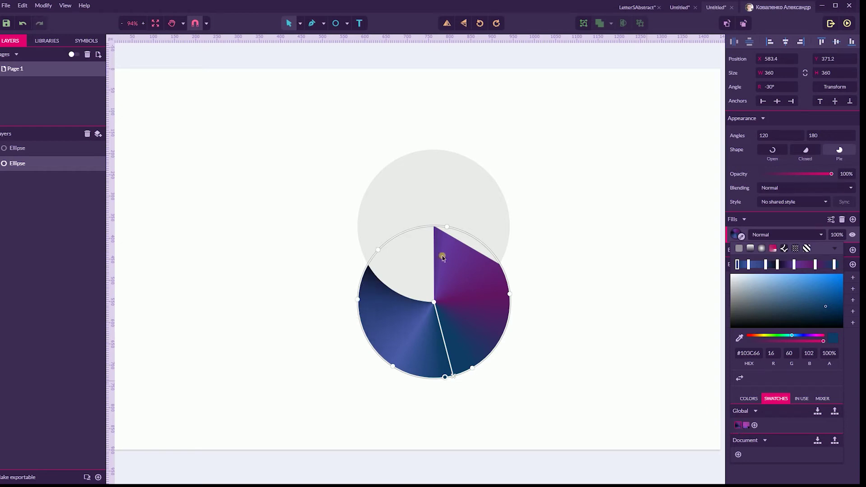
pyautogui.moveTo(378, 250); pyautogui.dragTo(369, 265)
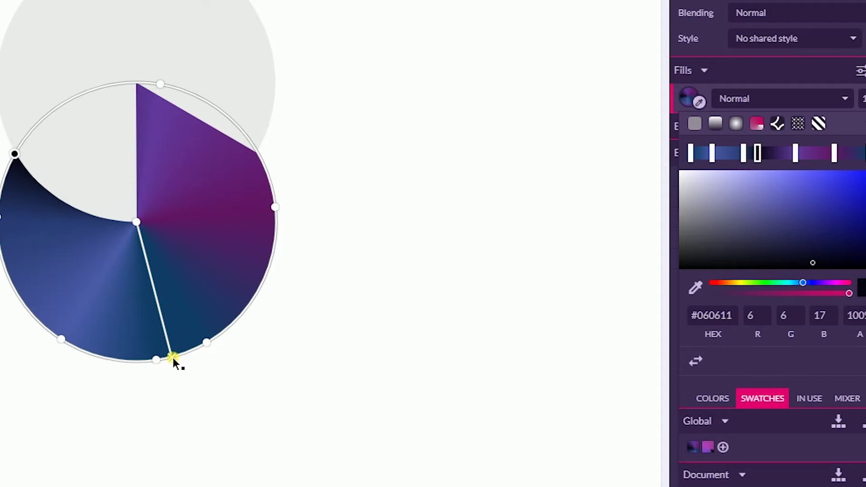
pyautogui.click(691, 153)
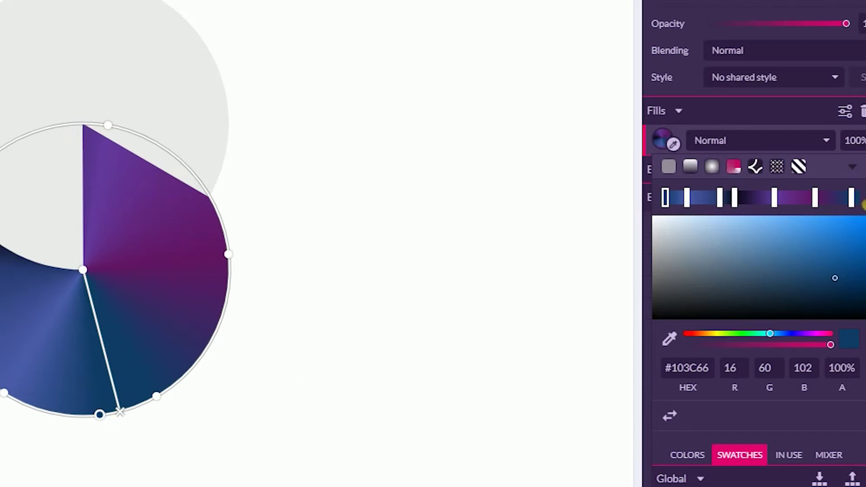
# - Darken the gradient's last stop to deep navy and reposition its end point along the rim
pyautogui.click(852, 199)
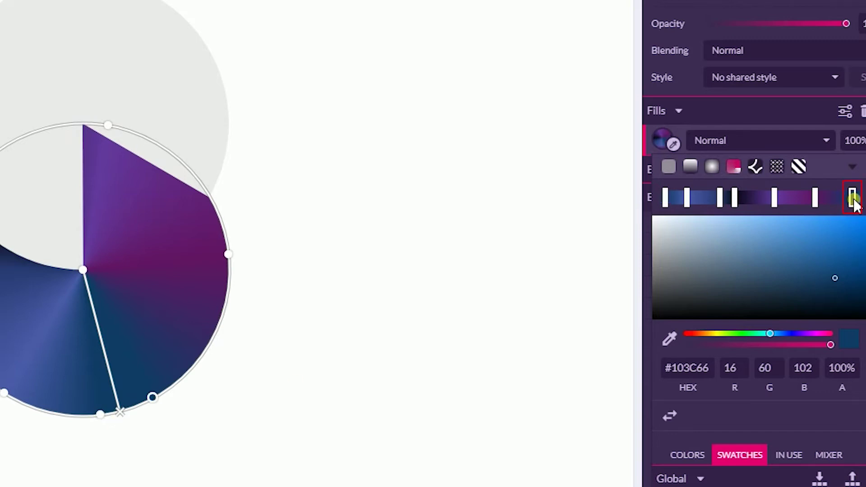
pyautogui.click(122, 414)
pyautogui.click(99, 412)
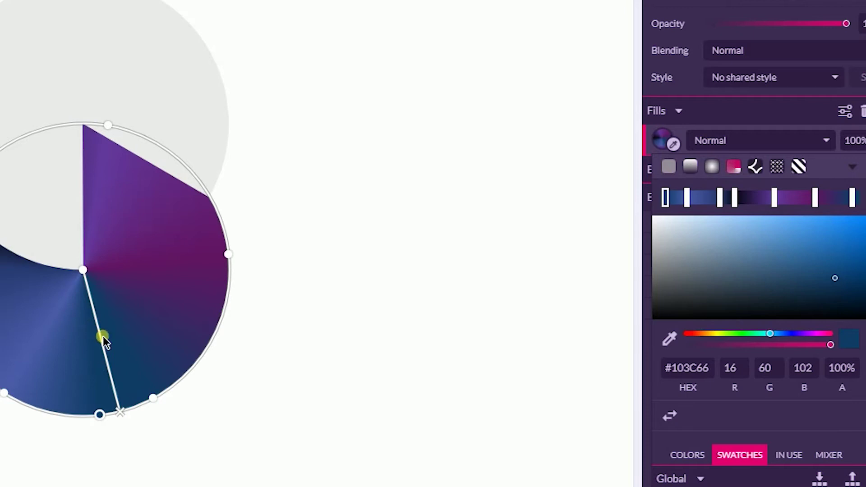
pyautogui.click(153, 397)
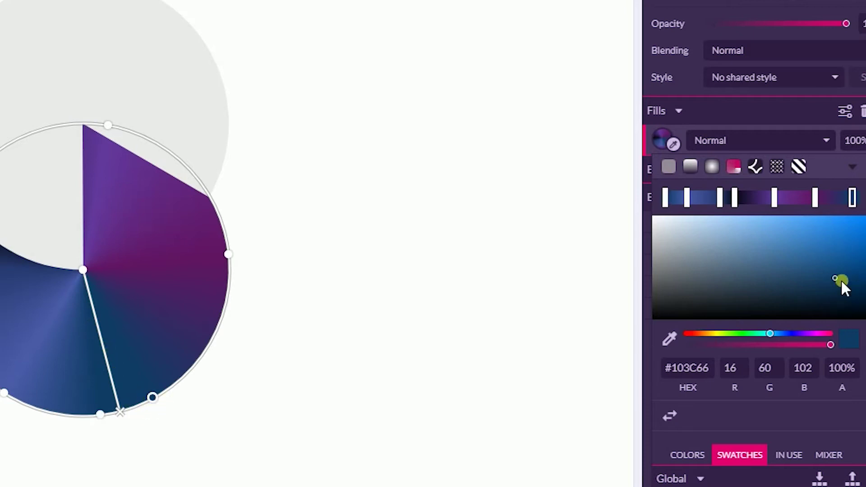
pyautogui.moveTo(843, 284); pyautogui.dragTo(800, 300)
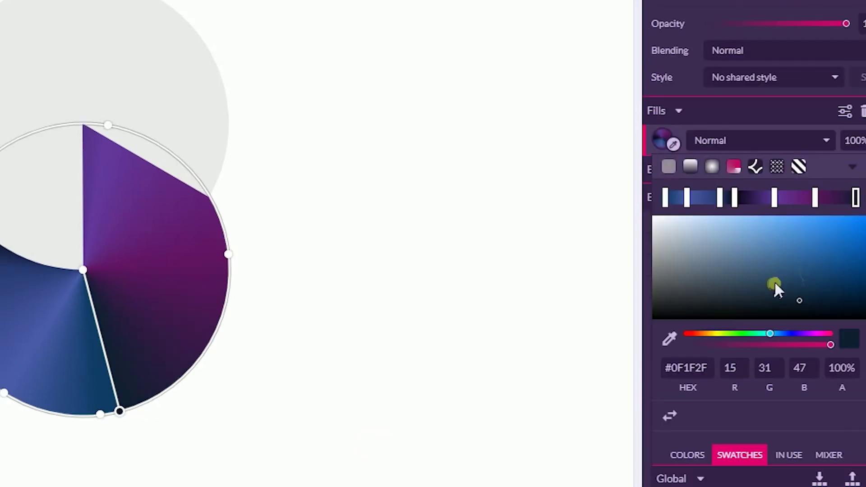
pyautogui.moveTo(125, 410)
pyautogui.mouseDown()
pyautogui.moveTo(132, 405)
pyautogui.moveTo(121, 408)
pyautogui.mouseUp()
pyautogui.moveTo(857, 202); pyautogui.dragTo(851, 202)
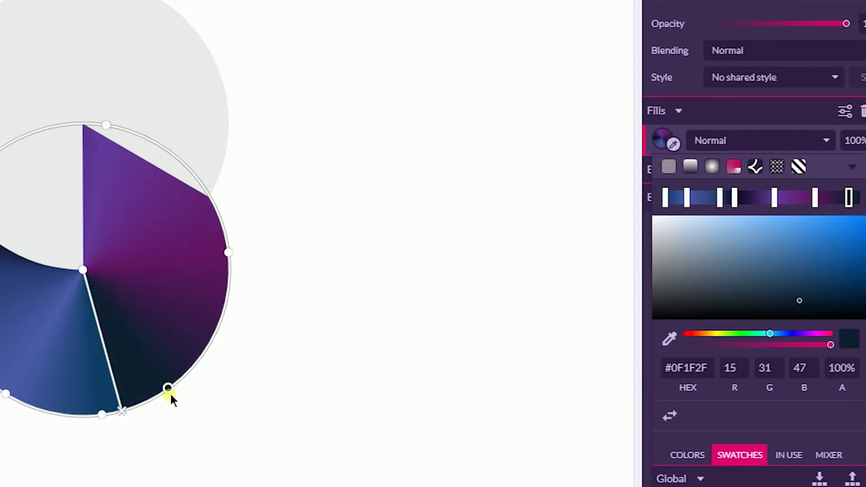
pyautogui.moveTo(159, 394); pyautogui.dragTo(154, 396)
# - Sample the pie's blue #113D66 into the end stop and rotate the gradient around the pie
pyautogui.click(671, 340)
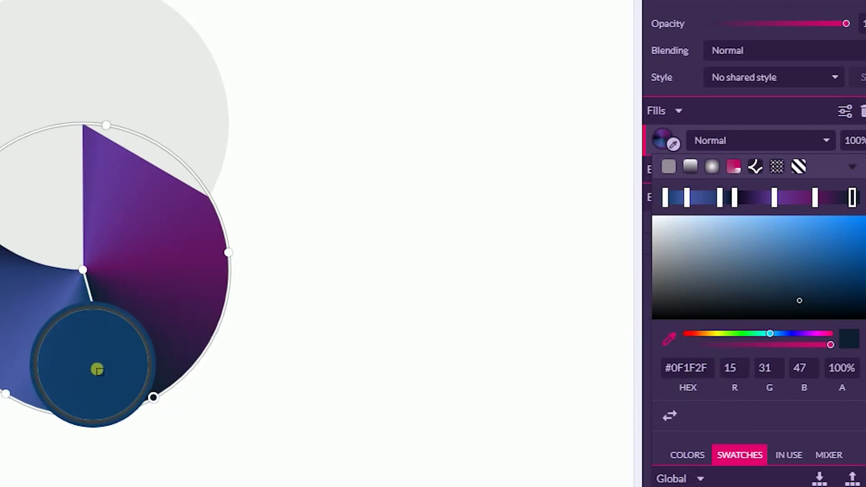
pyautogui.click(106, 382)
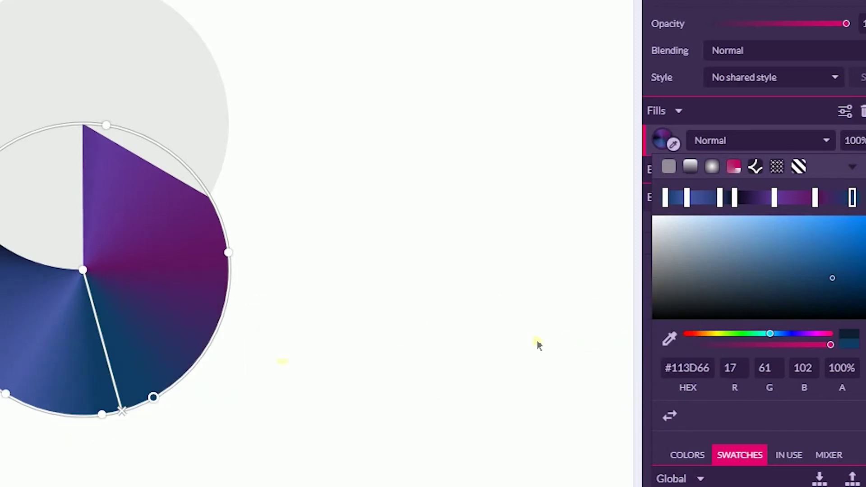
pyautogui.click(665, 198)
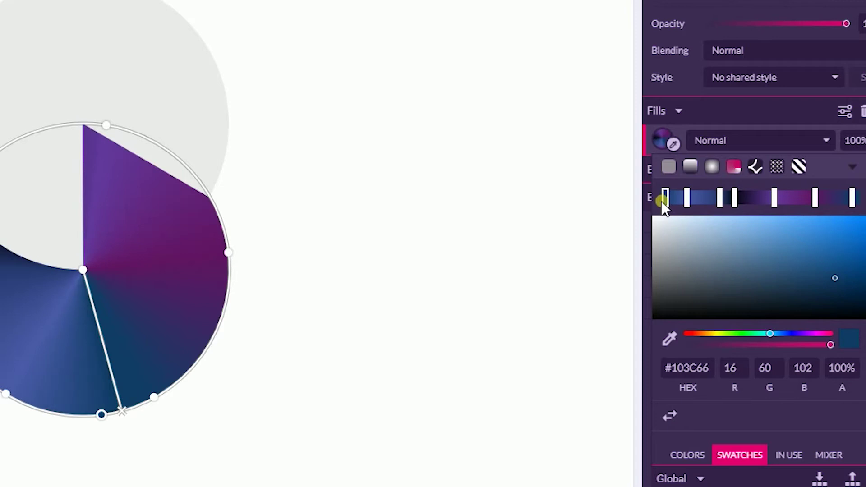
pyautogui.click(143, 401)
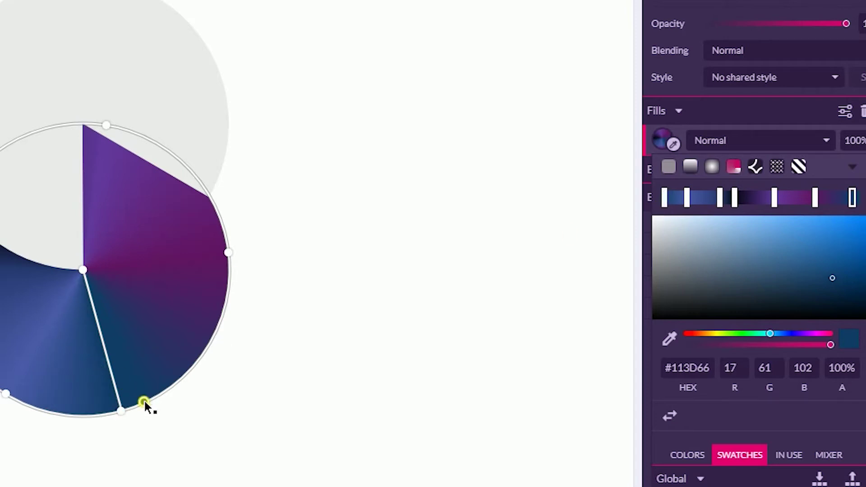
pyautogui.moveTo(104, 413); pyautogui.dragTo(135, 406)
pyautogui.click(113, 369)
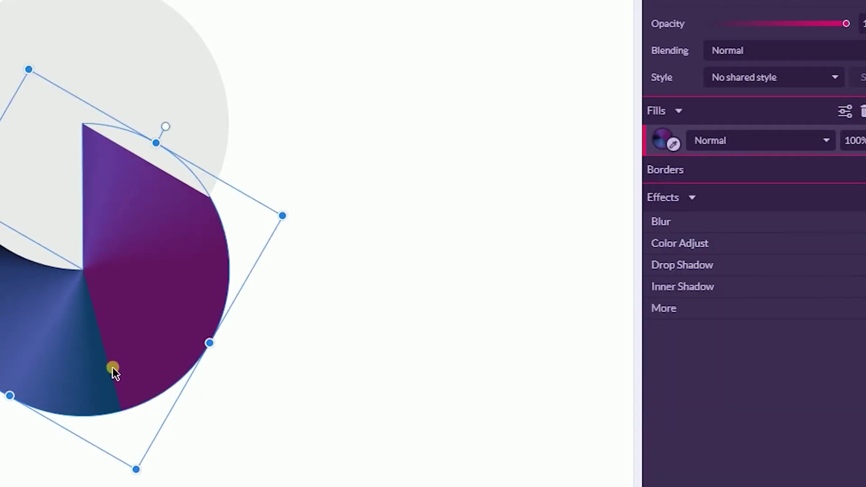
# - Restore the accidentally deleted pie and re-sample its blue into the end stop for a seamless seam
pyautogui.click(662, 138)
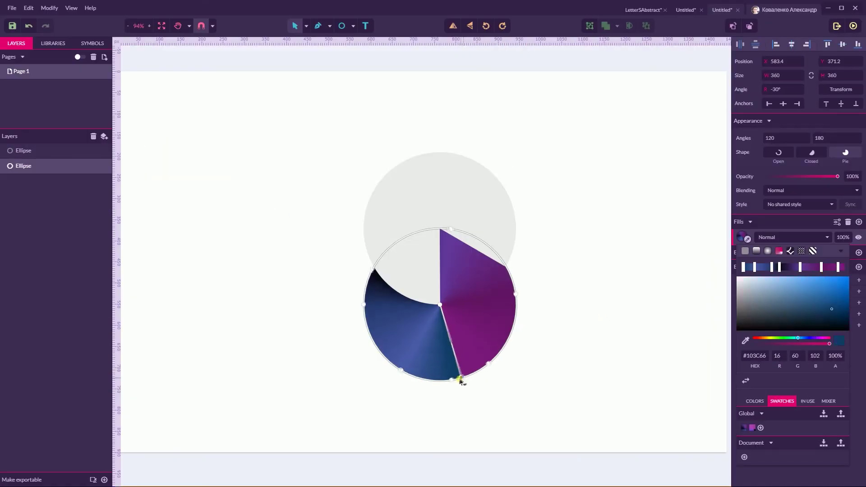
pyautogui.moveTo(461, 382); pyautogui.dragTo(486, 364)
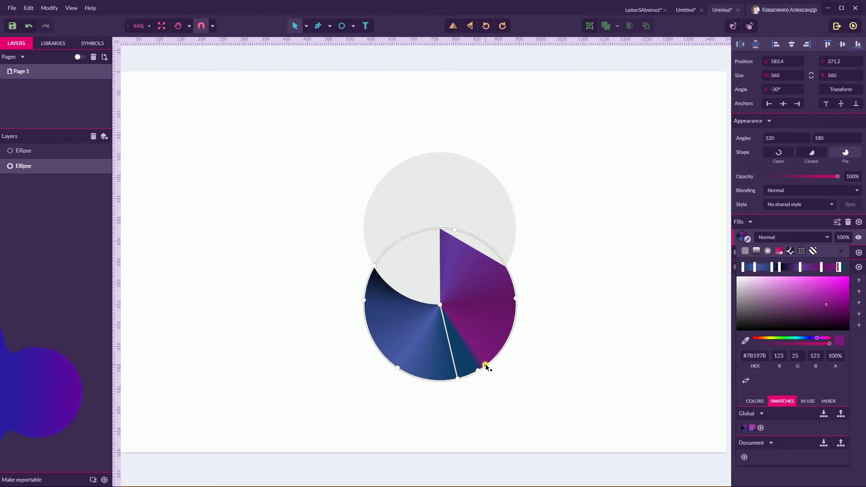
pyautogui.press('Delete')
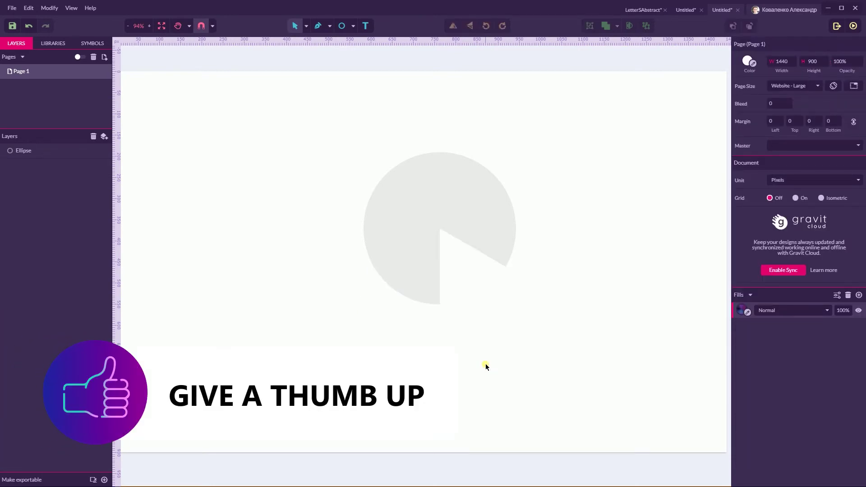
pyautogui.hotkey('ctrl', 'z')
pyautogui.click(743, 237)
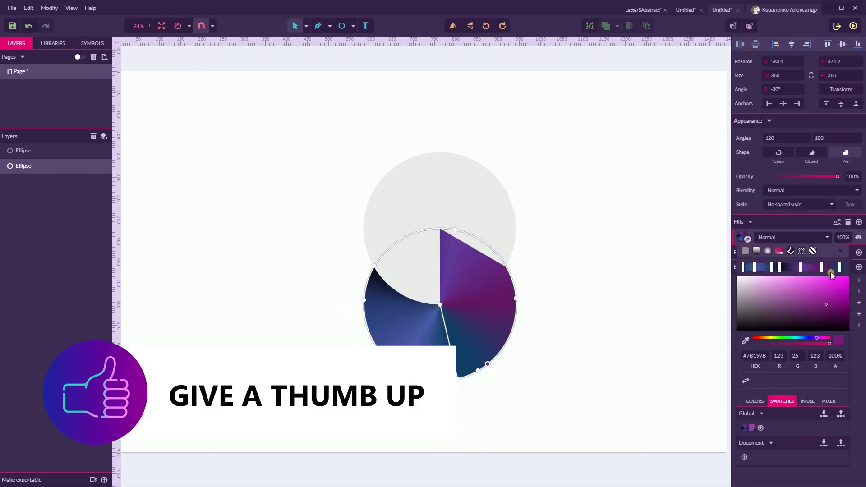
pyautogui.click(832, 268)
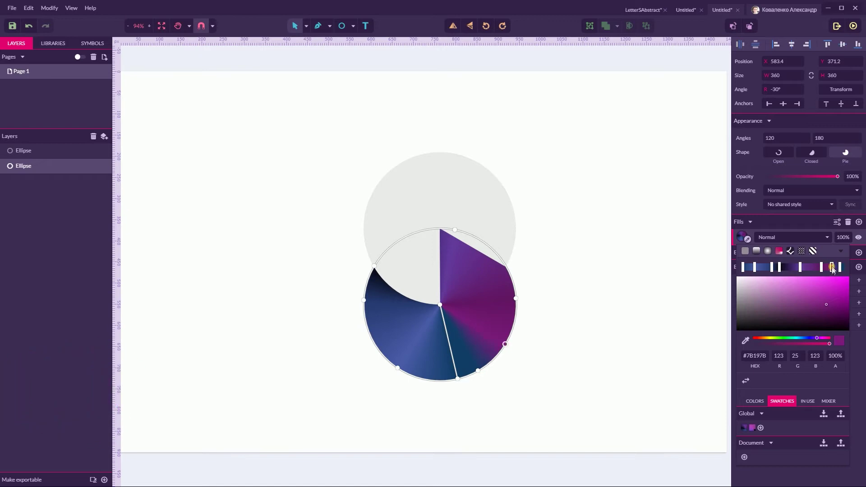
pyautogui.moveTo(833, 269); pyautogui.dragTo(832, 246)
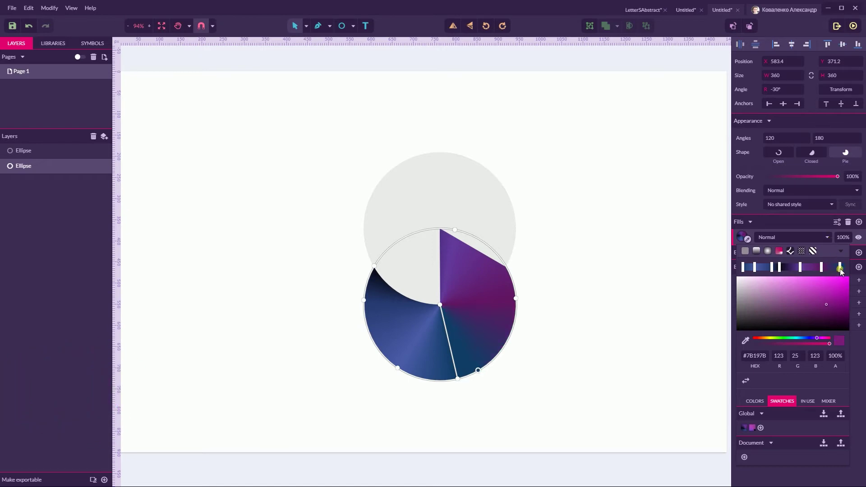
pyautogui.click(475, 371)
pyautogui.click(745, 342)
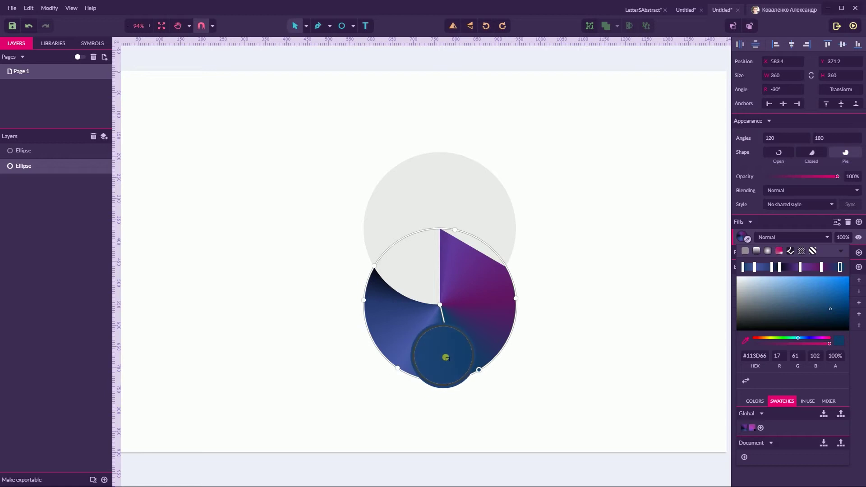
pyautogui.click(468, 353)
pyautogui.click(471, 389)
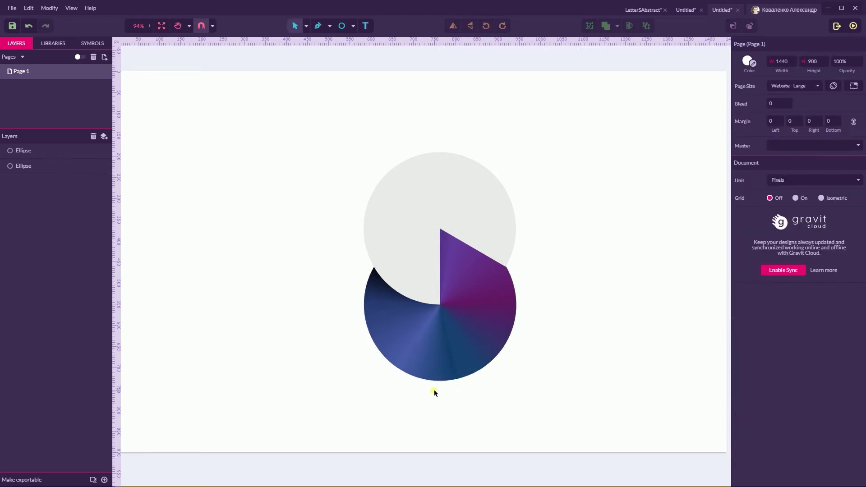
pyautogui.click(387, 300)
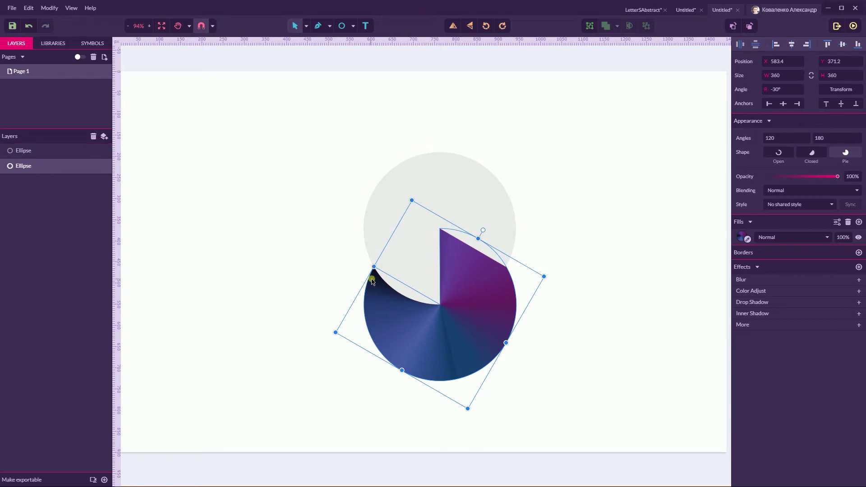
# - Edit the lower pie's angular gradient and slide the left-rim navy stop slightly downward
pyautogui.click(380, 230)
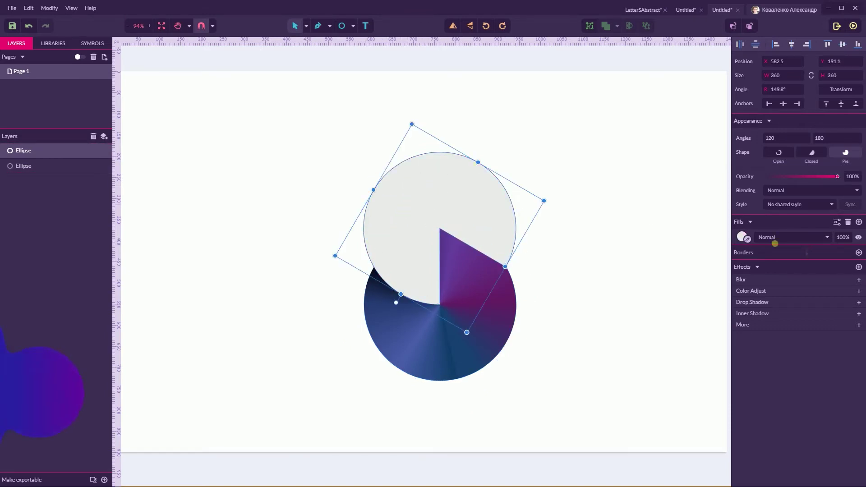
pyautogui.click(743, 237)
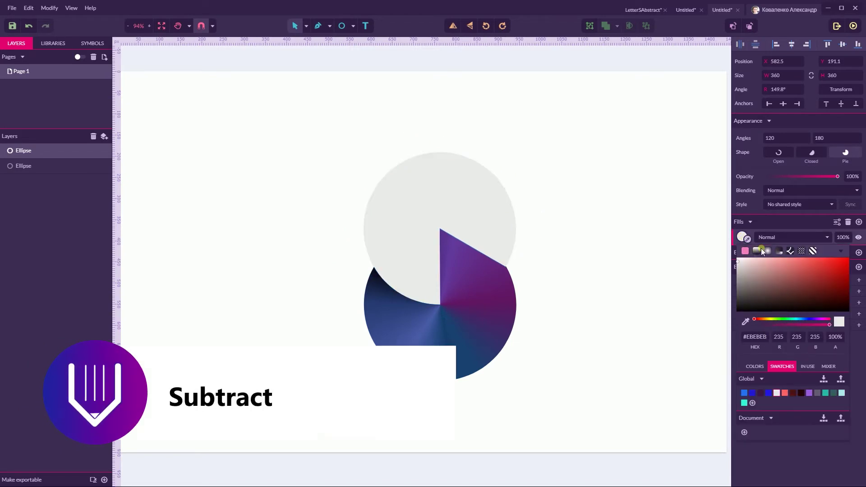
pyautogui.click(472, 328)
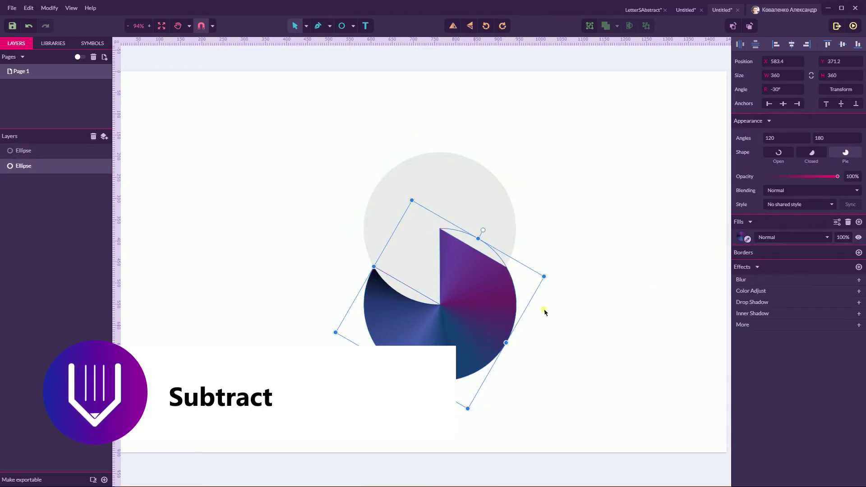
pyautogui.click(743, 237)
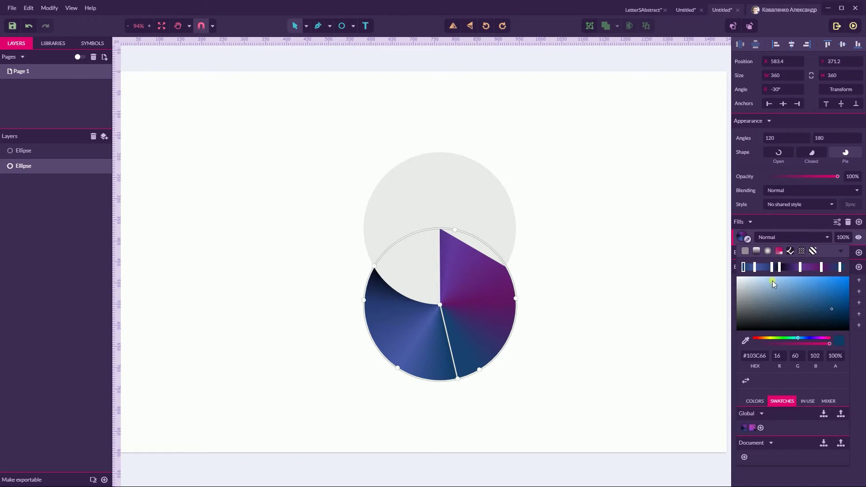
pyautogui.click(374, 265)
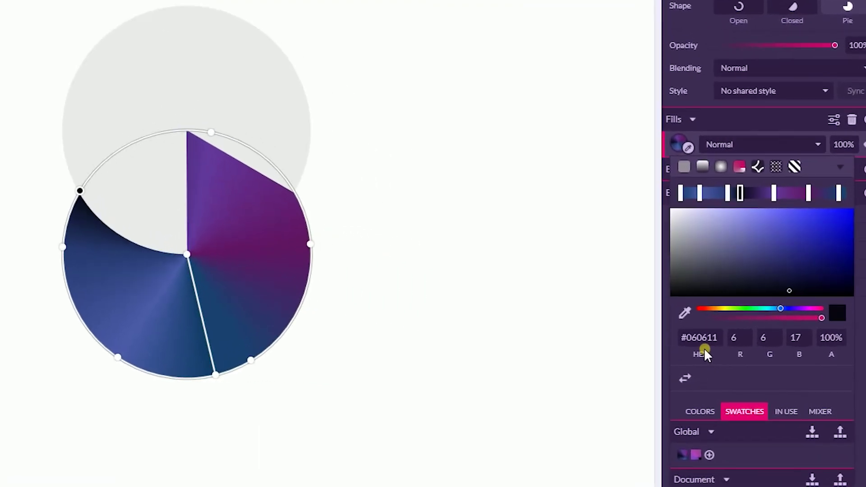
pyautogui.click(63, 249)
pyautogui.moveTo(64, 267); pyautogui.dragTo(64, 270)
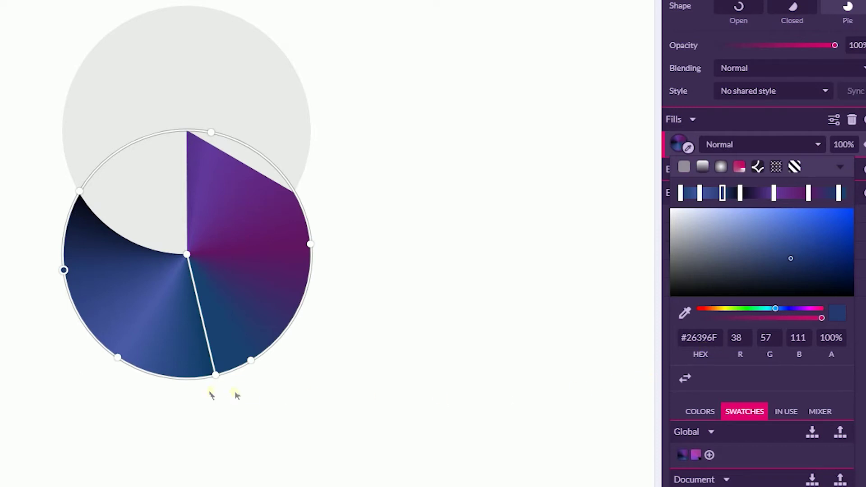
pyautogui.click(118, 358)
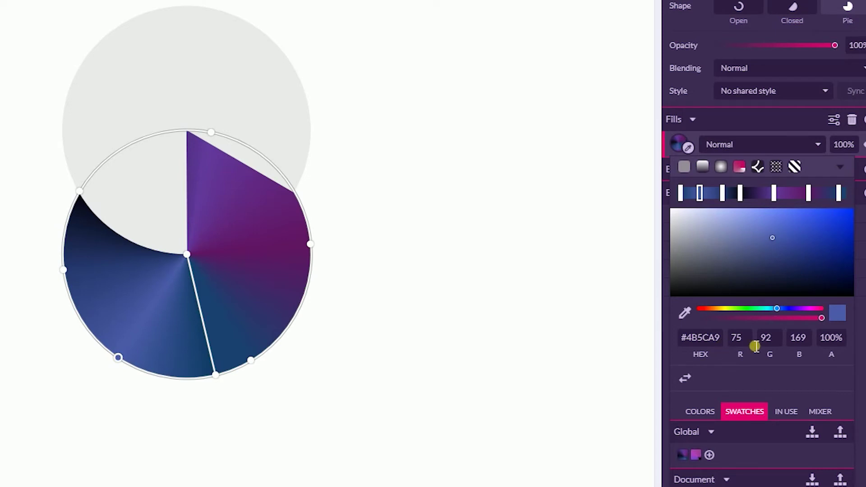
pyautogui.click(216, 375)
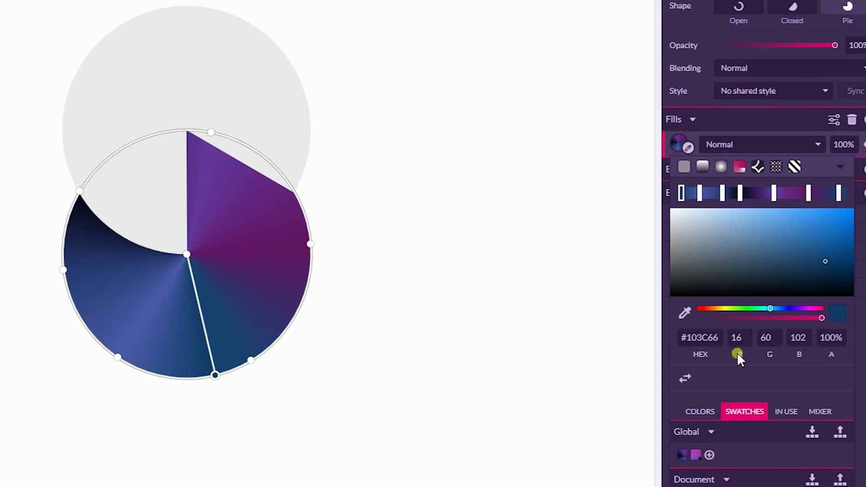
pyautogui.click(251, 361)
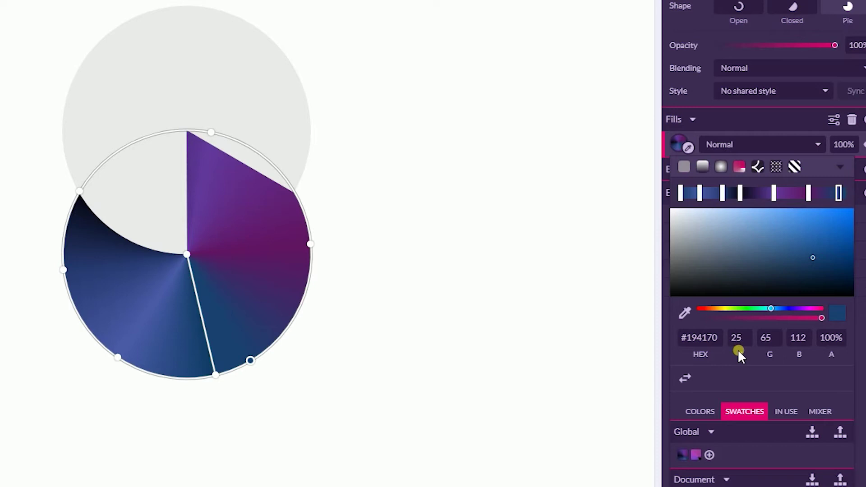
pyautogui.click(310, 248)
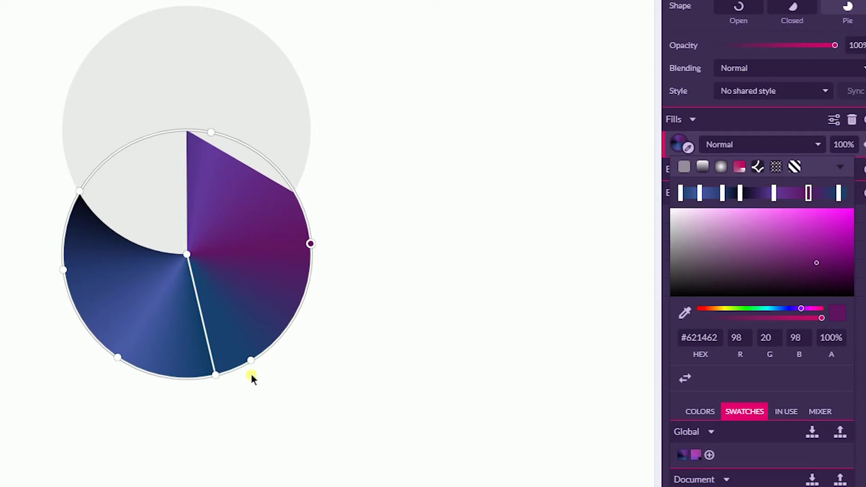
pyautogui.click(300, 255)
pyautogui.click(211, 134)
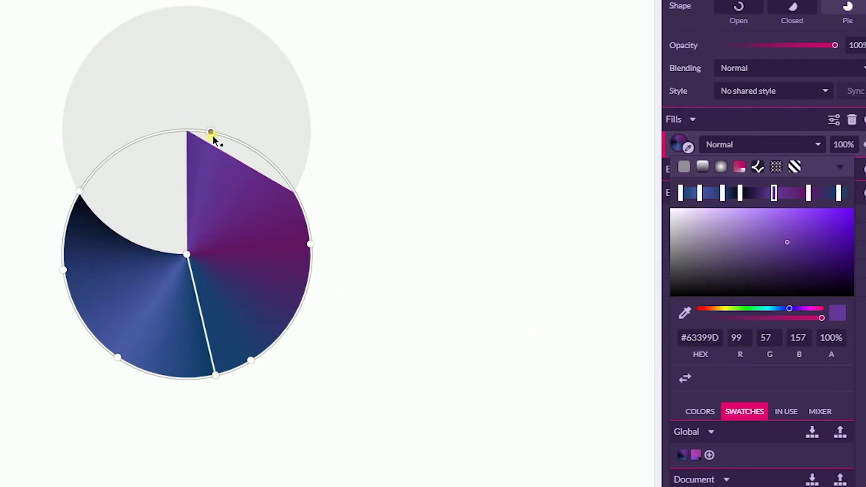
pyautogui.click(774, 198)
pyautogui.click(172, 67)
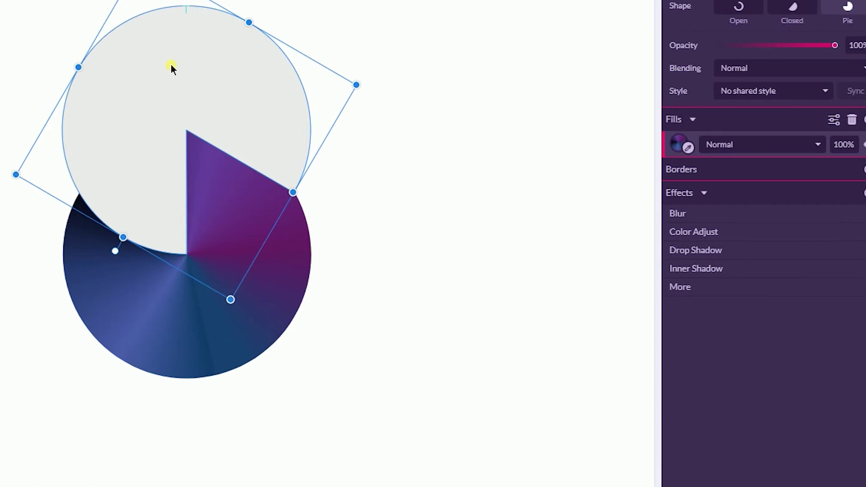
# - Close the lower pie's gradient editor and clear the selection
pyautogui.click(678, 139)
pyautogui.click(236, 79)
pyautogui.click(677, 139)
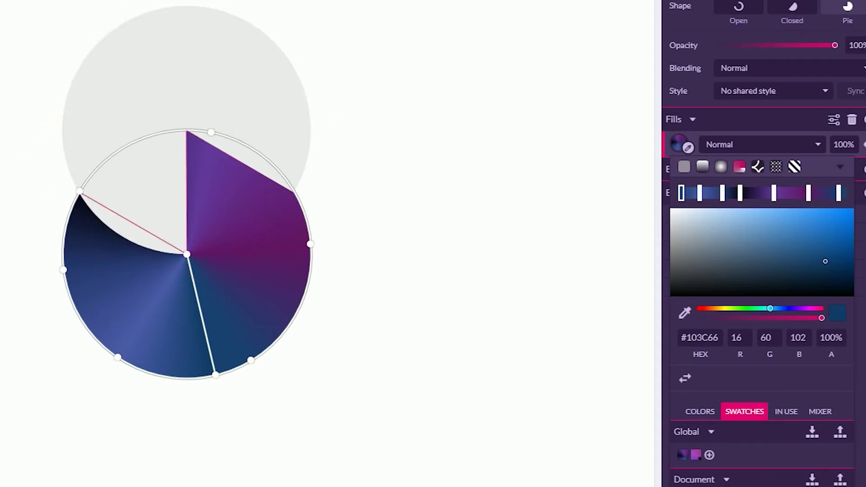
pyautogui.press('Escape')
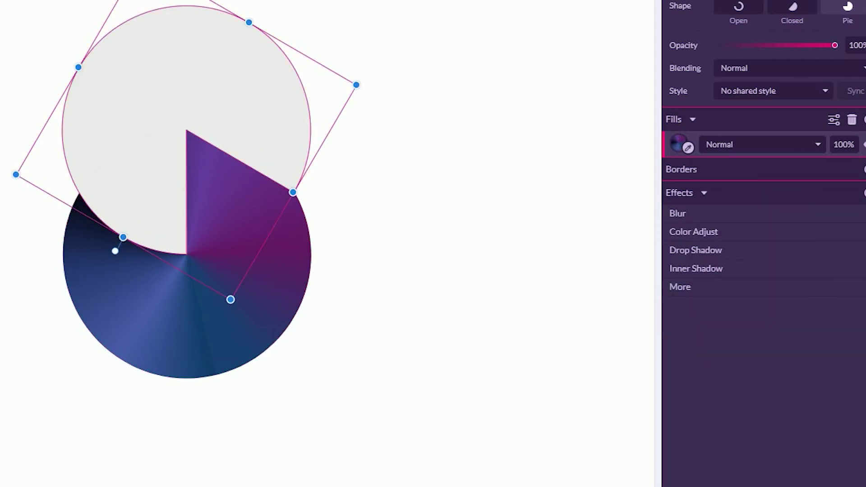
pyautogui.press('Escape')
# - Give the grey upper circle an angular gradient with added rim stops, one coloured teal #15767B
pyautogui.click(190, 90)
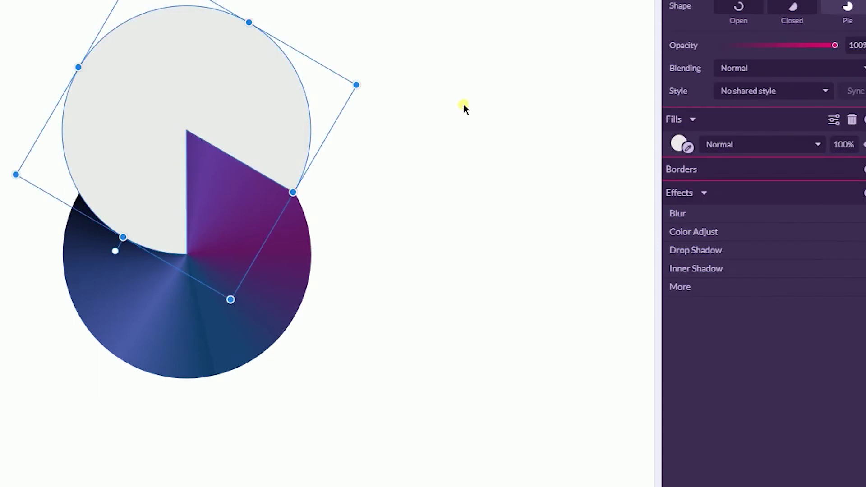
pyautogui.click(676, 138)
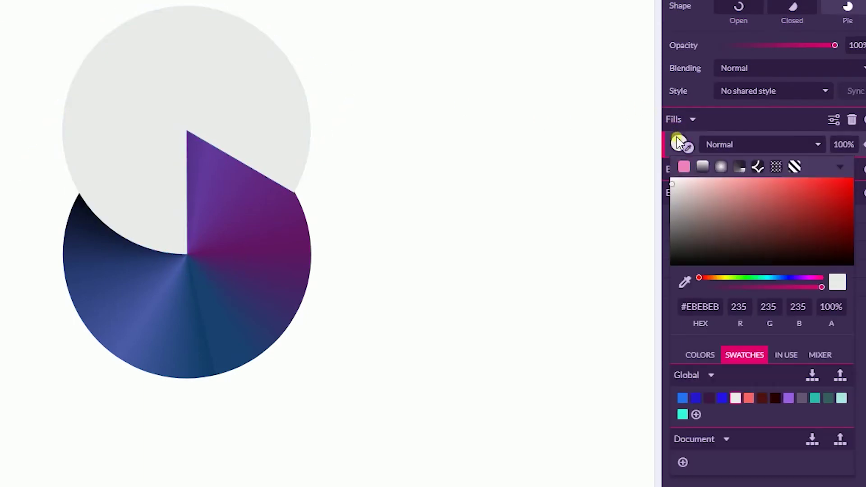
pyautogui.click(740, 168)
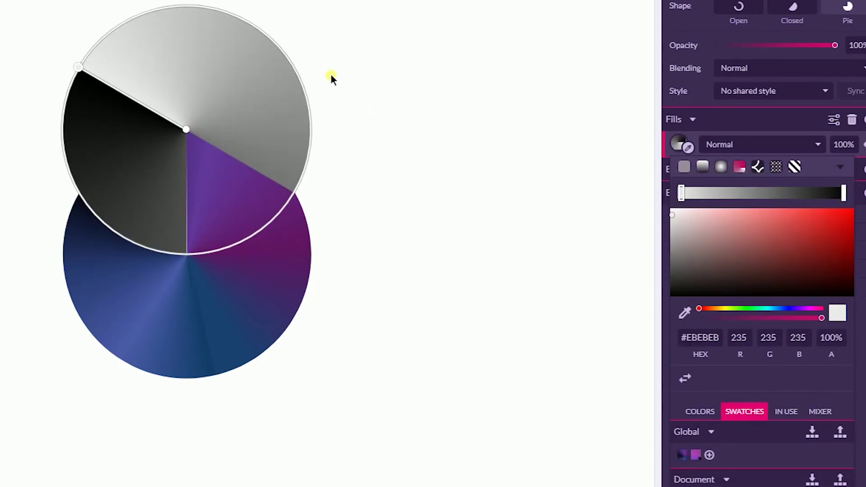
pyautogui.click(300, 77)
pyautogui.click(177, 7)
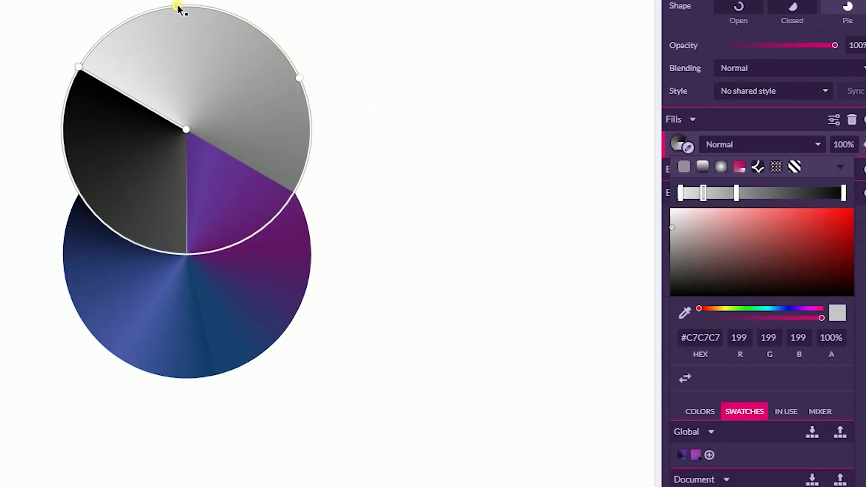
pyautogui.click(300, 77)
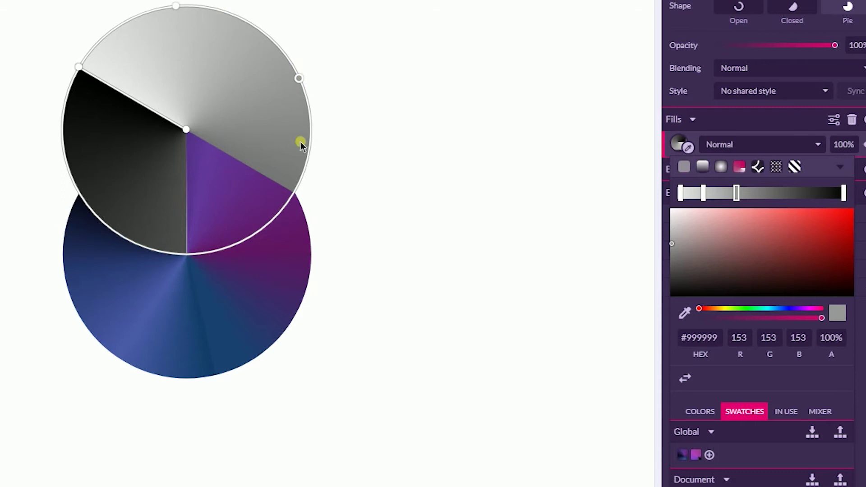
pyautogui.moveTo(718, 233)
pyautogui.mouseDown()
pyautogui.moveTo(774, 242)
pyautogui.moveTo(799, 226)
pyautogui.moveTo(839, 256)
pyautogui.moveTo(822, 254)
pyautogui.mouseUp()
pyautogui.moveTo(700, 309)
pyautogui.mouseDown()
pyautogui.moveTo(794, 313)
pyautogui.moveTo(737, 308)
pyautogui.moveTo(772, 310)
pyautogui.moveTo(749, 308)
pyautogui.moveTo(762, 308)
pyautogui.mouseUp()
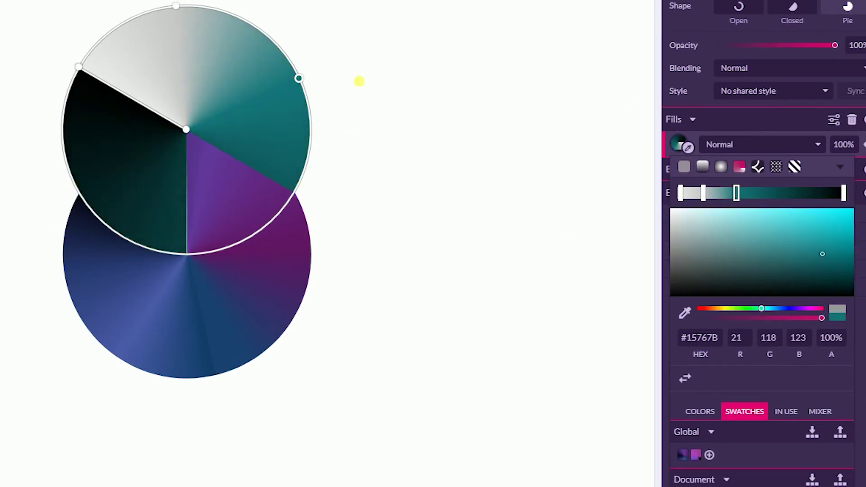
# - Sample the lower pie's navy into a stop of the upper pie's gradient fill
pyautogui.click(685, 313)
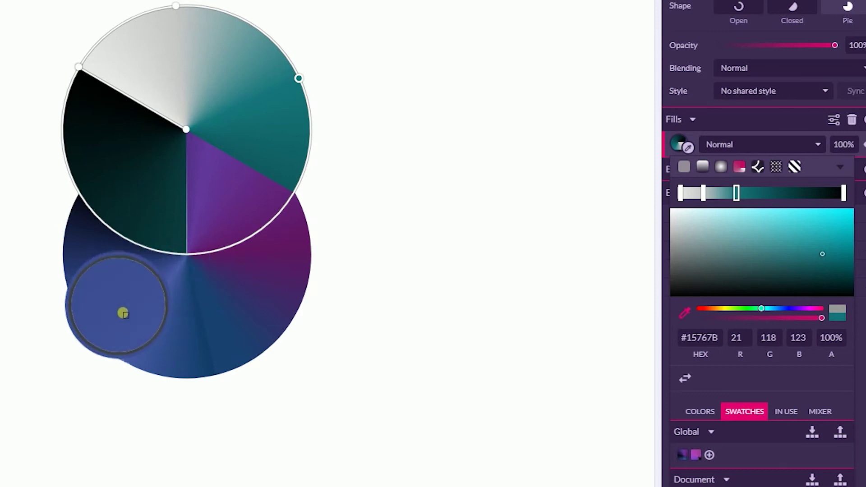
pyautogui.click(245, 302)
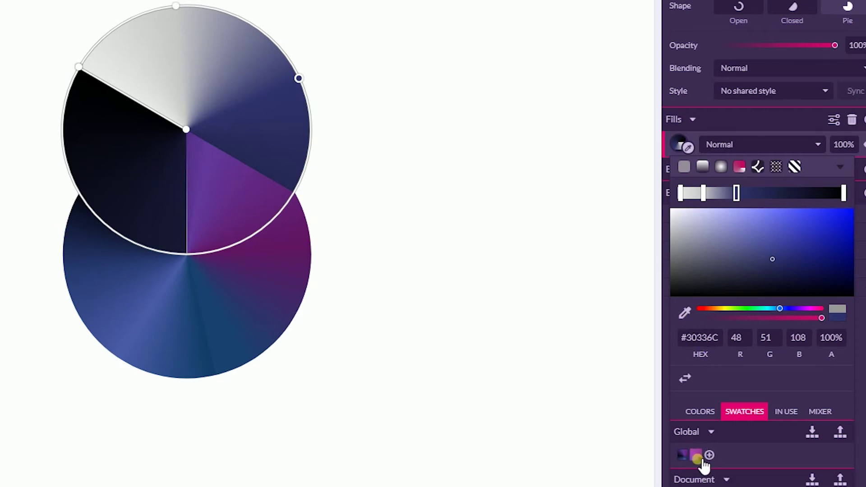
pyautogui.click(167, 189)
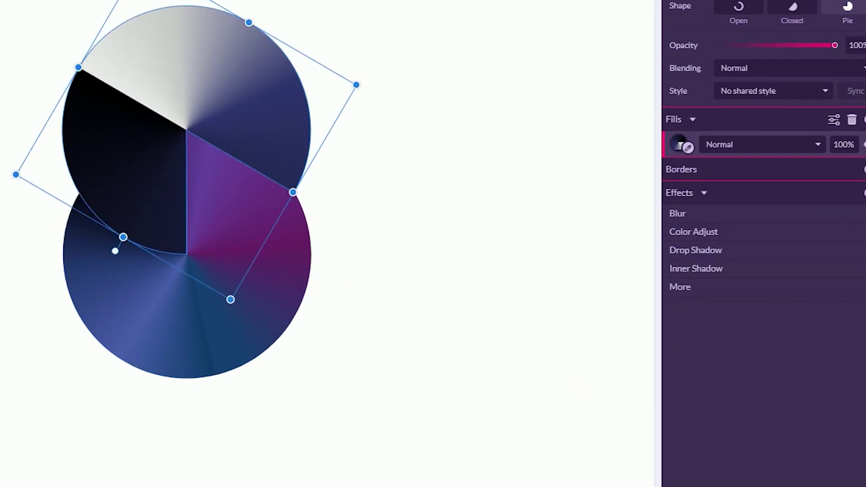
pyautogui.click(185, 254)
# - Add a new dark stop to the upper pie's gradient and fill it with sampled purple
pyautogui.click(682, 144)
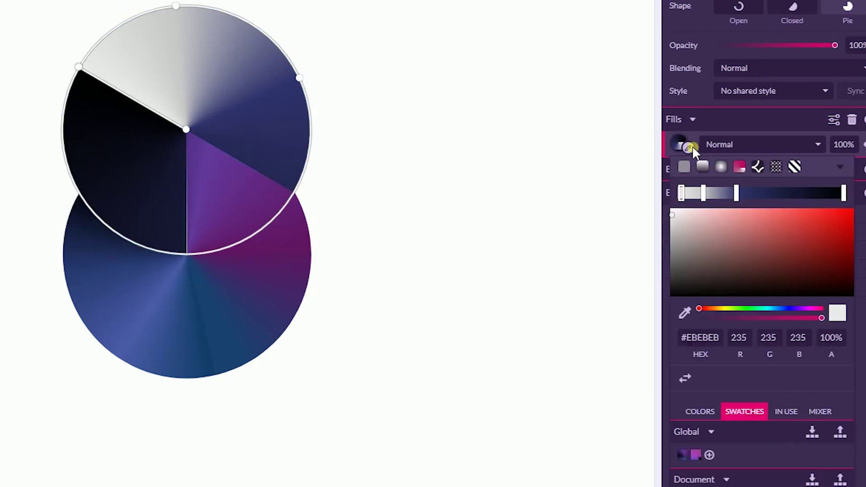
pyautogui.click(681, 194)
pyautogui.click(186, 255)
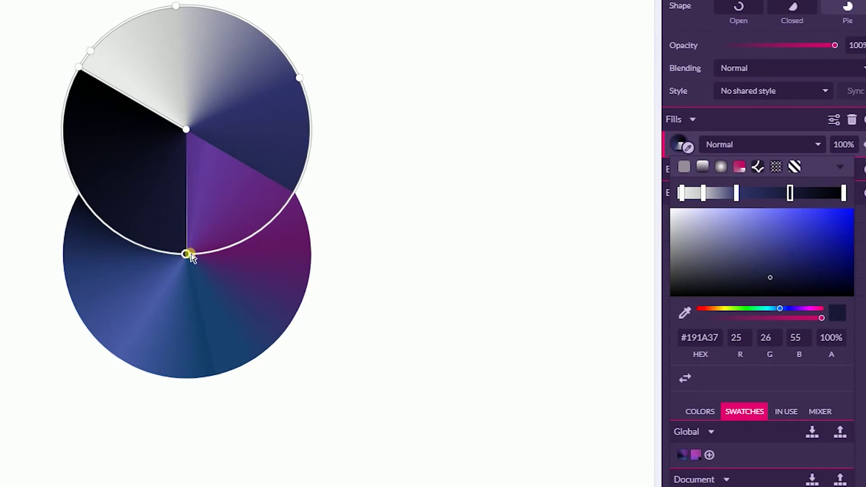
pyautogui.click(685, 313)
pyautogui.click(205, 186)
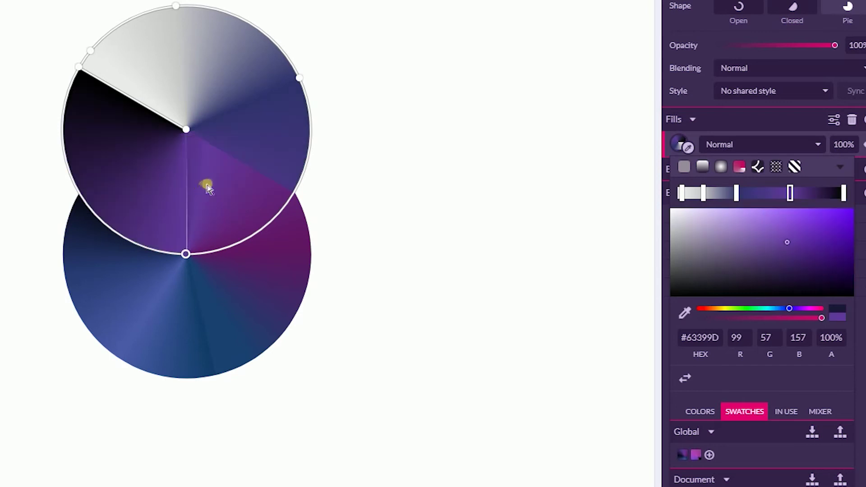
pyautogui.click(451, 151)
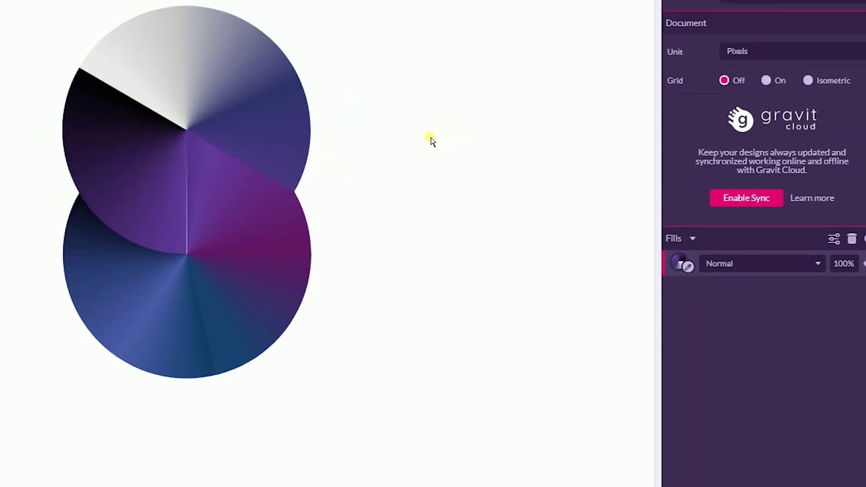
# - Zoom in and nudge the upper pie's centre handle slightly
pyautogui.click(188, 261)
pyautogui.hotkey('ctrl', '+')
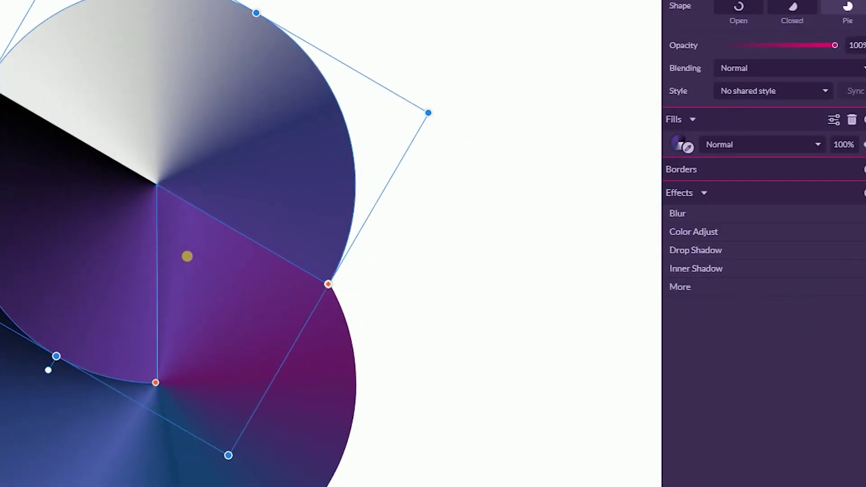
pyautogui.moveTo(158, 383); pyautogui.dragTo(161, 387)
pyautogui.click(479, 247)
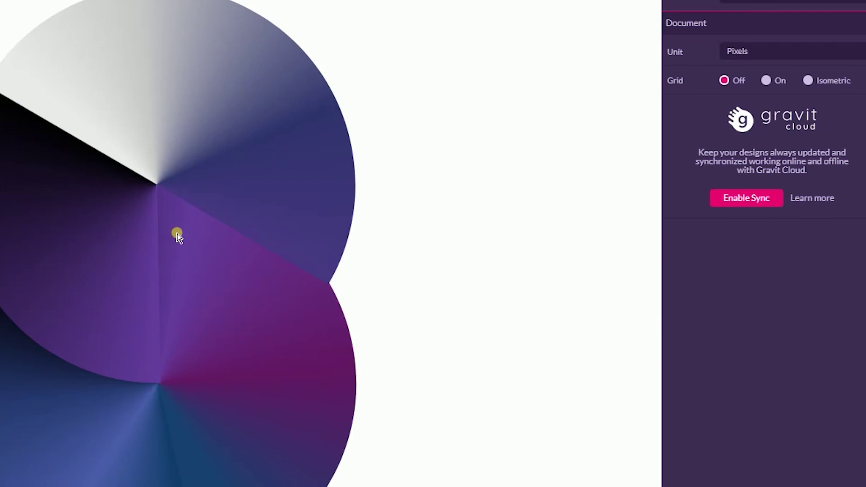
# - Shift a stop's hue toward magenta, then apply the saved purple-magenta gradient swatch
pyautogui.click(51, 173)
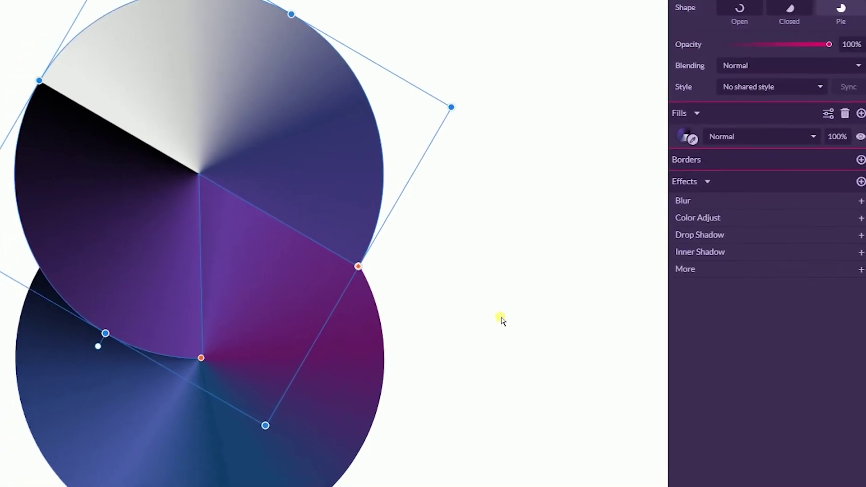
pyautogui.click(686, 139)
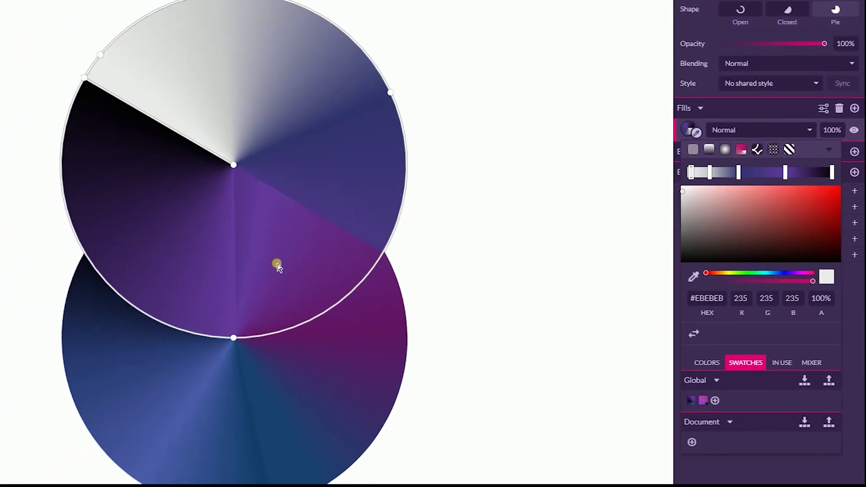
pyautogui.click(69, 213)
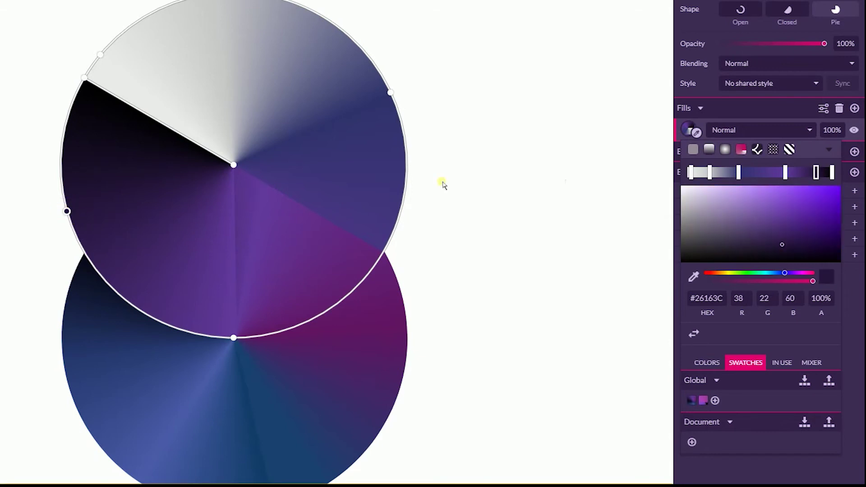
pyautogui.moveTo(790, 275)
pyautogui.mouseDown()
pyautogui.moveTo(803, 226)
pyautogui.moveTo(794, 231)
pyautogui.mouseUp()
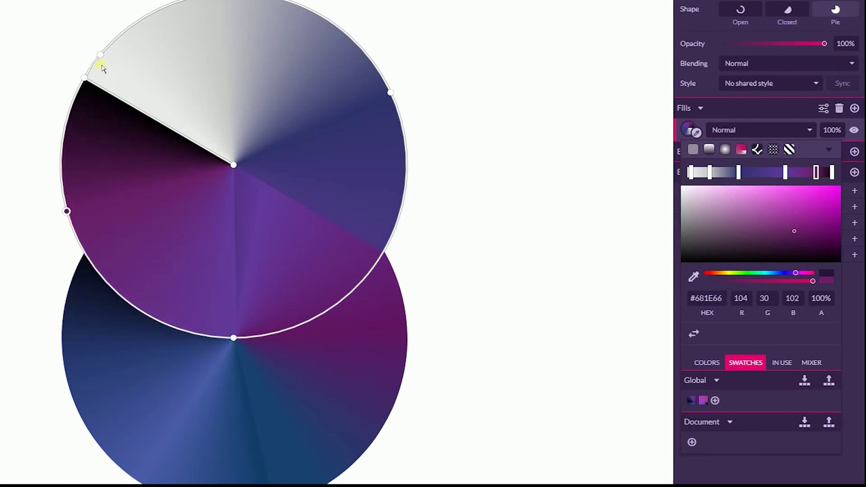
pyautogui.click(85, 80)
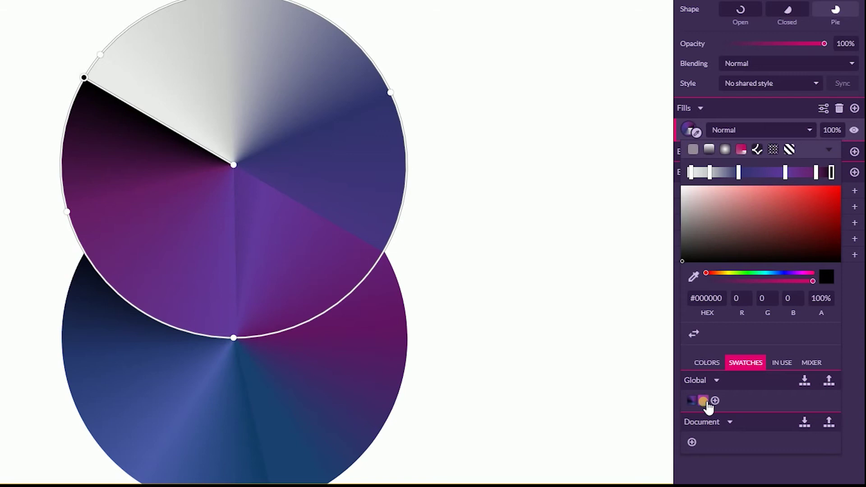
pyautogui.click(705, 401)
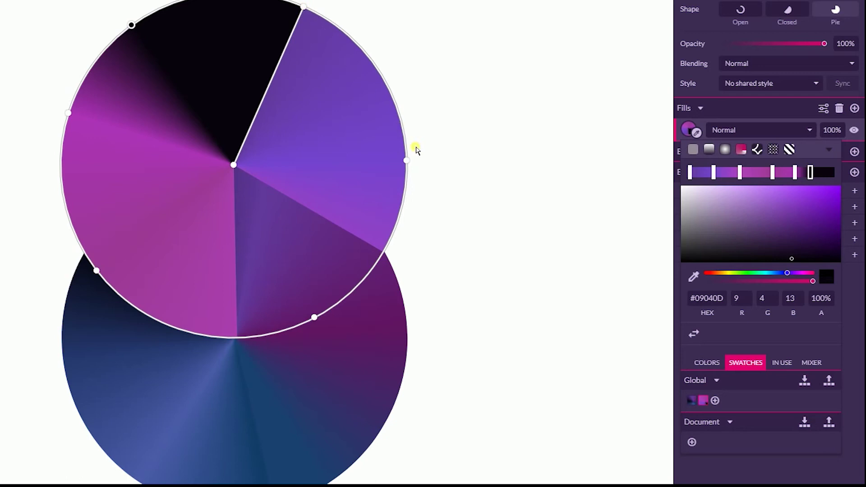
pyautogui.click(337, 24)
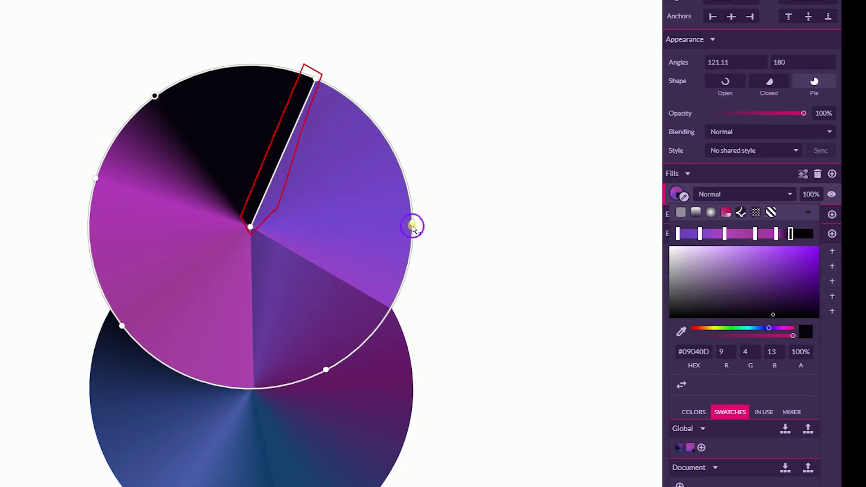
# - Rotate the upper pie's angular gradient so its dark band runs along the vertical seam edge
pyautogui.click(412, 222)
pyautogui.moveTo(318, 80); pyautogui.dragTo(253, 333)
pyautogui.press('Escape')
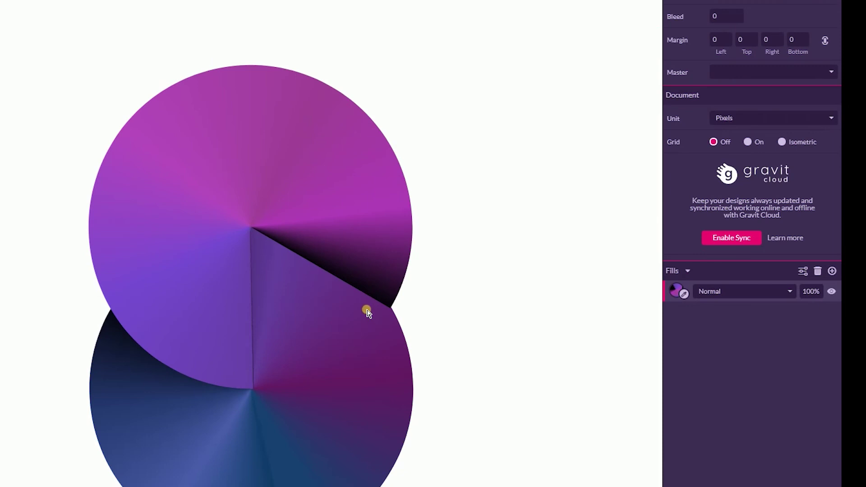
pyautogui.click(226, 310)
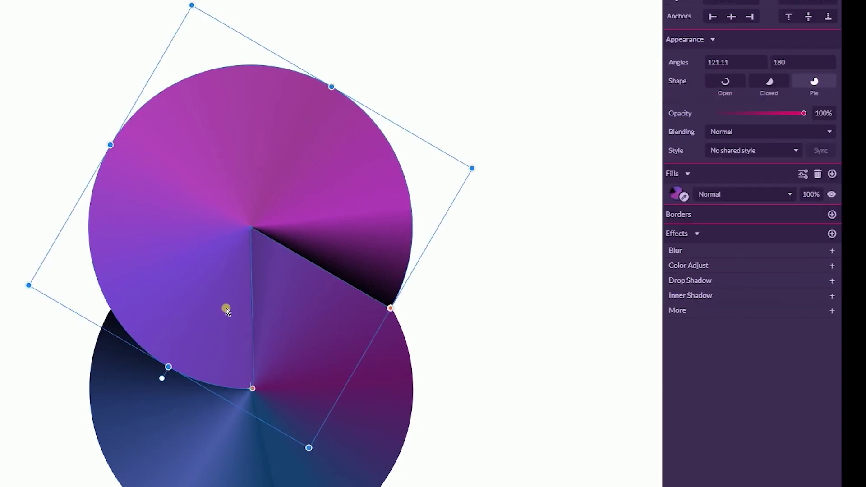
pyautogui.moveTo(253, 391); pyautogui.dragTo(257, 393)
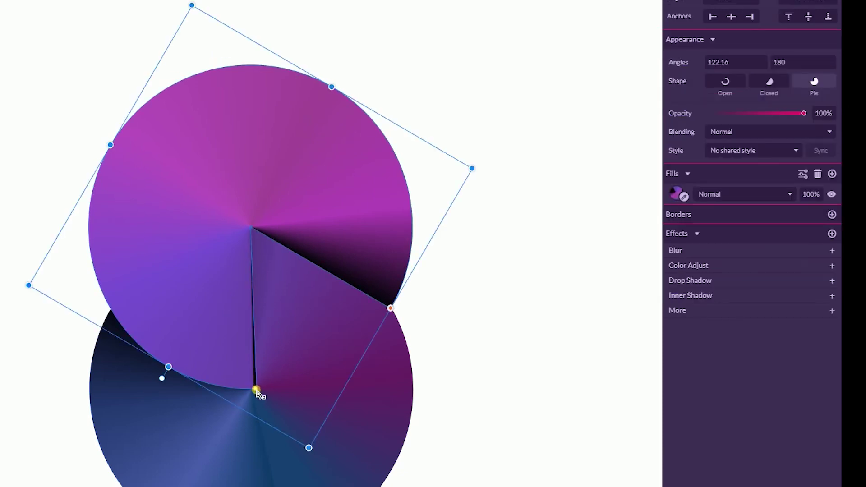
pyautogui.click(449, 270)
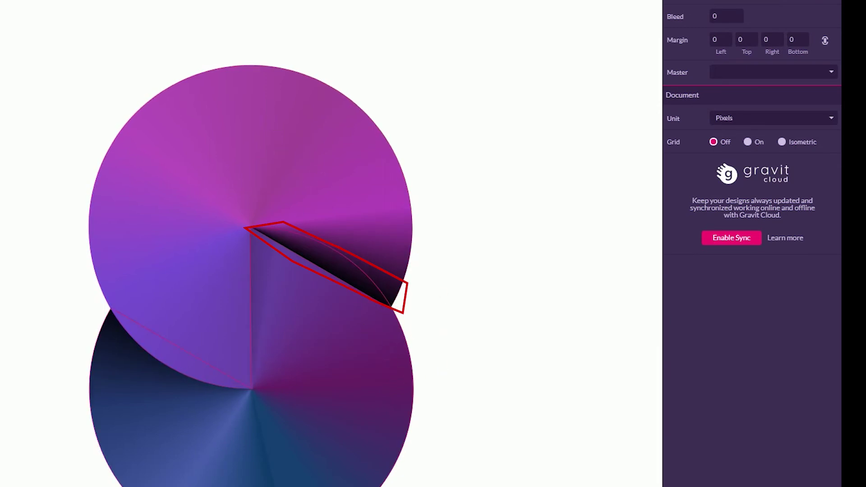
pyautogui.click(310, 258)
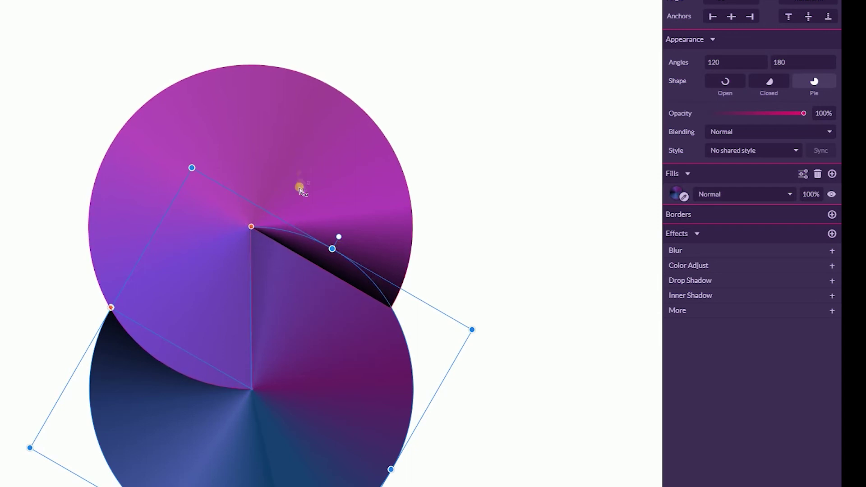
pyautogui.scroll(-5, 464, 178)
pyautogui.scroll(5, 464, 180)
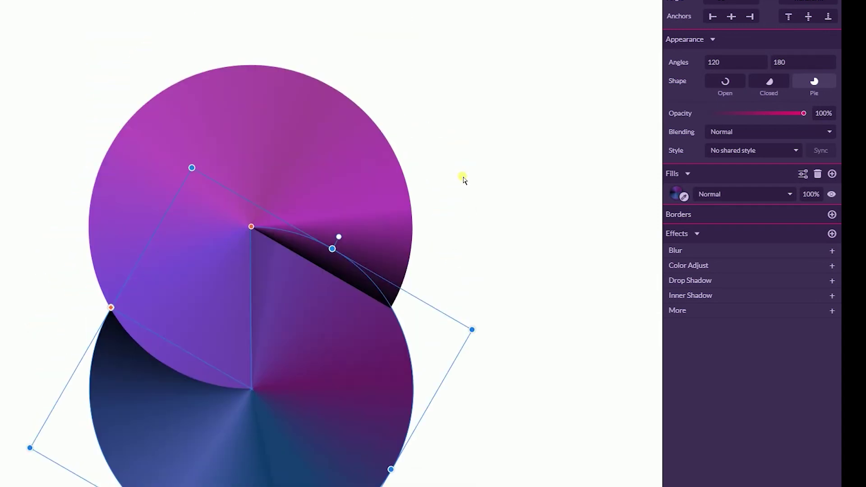
pyautogui.click(406, 62)
pyautogui.click(320, 349)
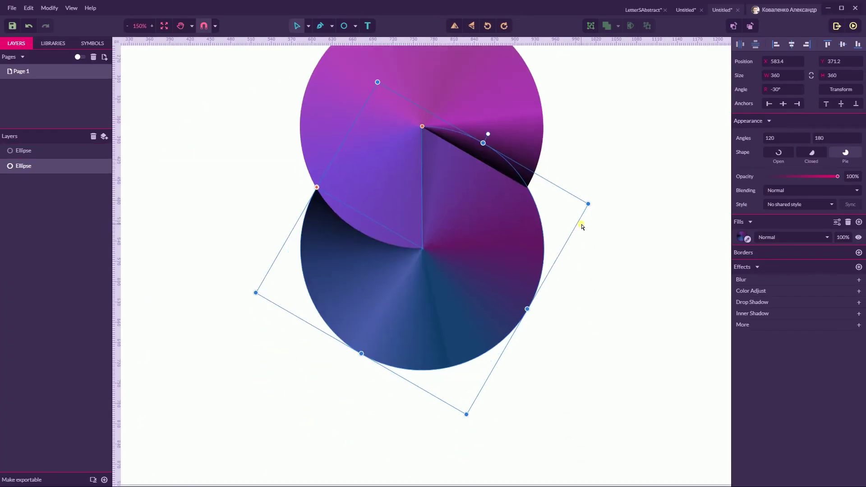
pyautogui.scroll(4, 582, 227)
pyautogui.click(525, 124)
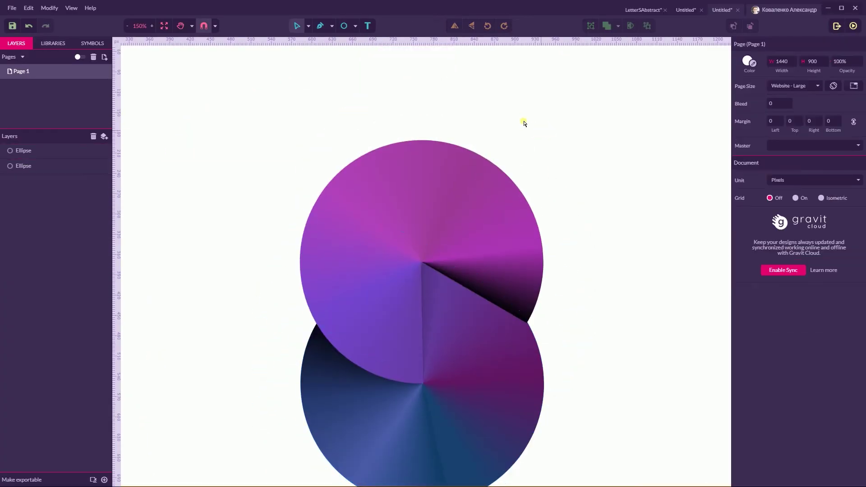
pyautogui.click(314, 26)
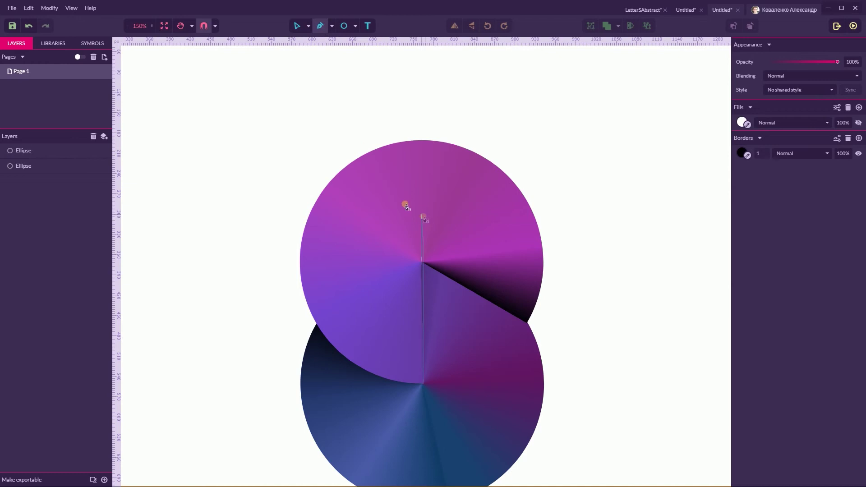
pyautogui.click(422, 262)
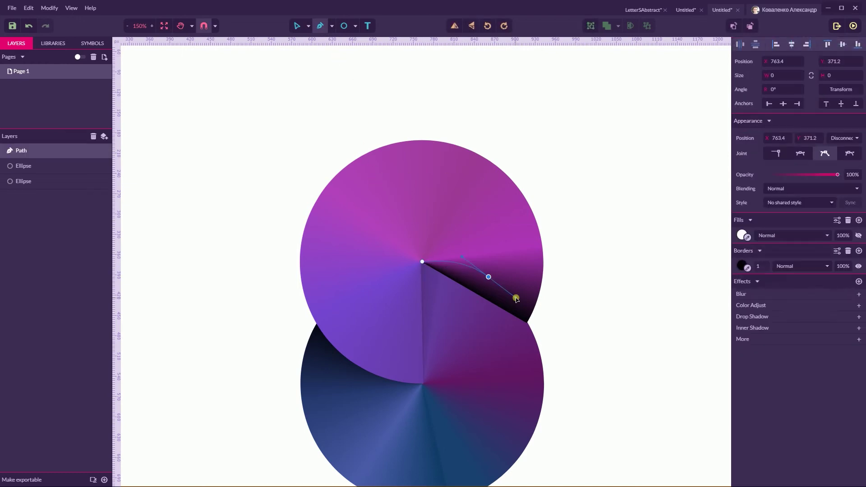
pyautogui.click(527, 324)
pyautogui.click(422, 262)
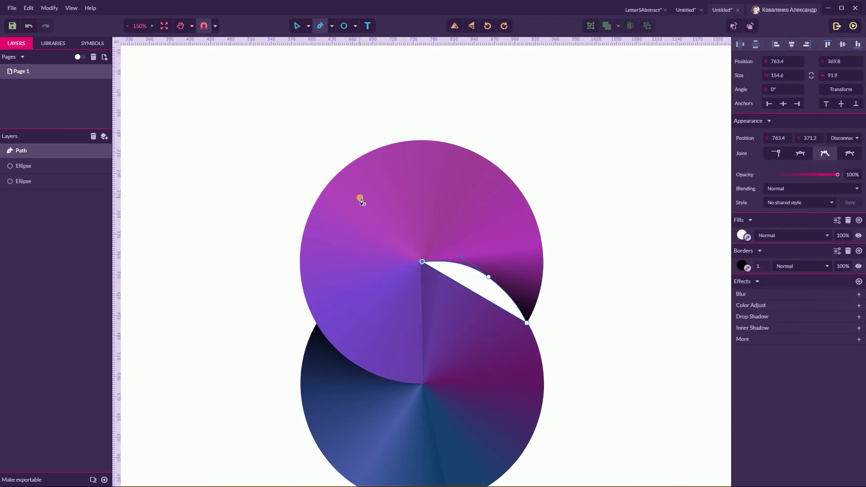
pyautogui.click(297, 28)
pyautogui.click(478, 293)
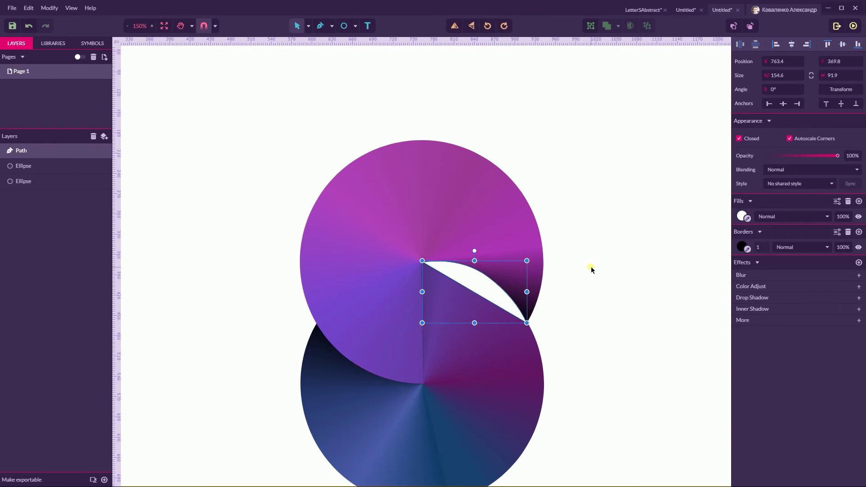
pyautogui.press('Delete')
pyautogui.scroll(-2, 624, 323)
pyautogui.scroll(1, 625, 325)
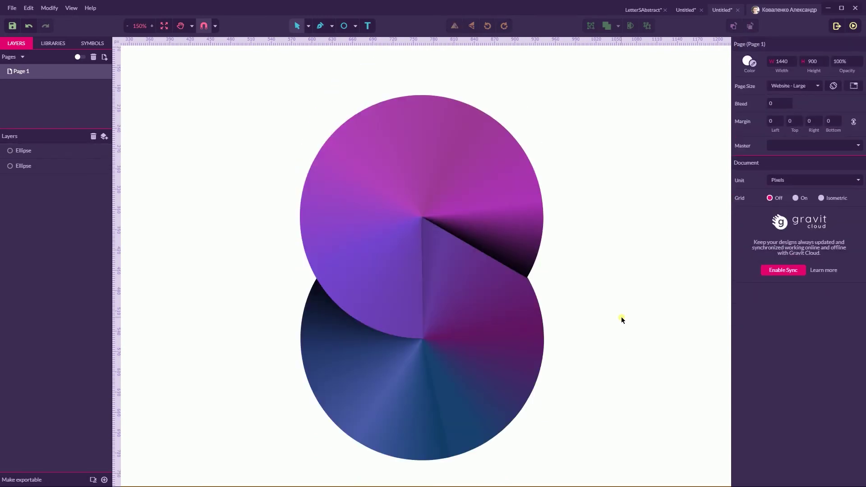
pyautogui.click(500, 339)
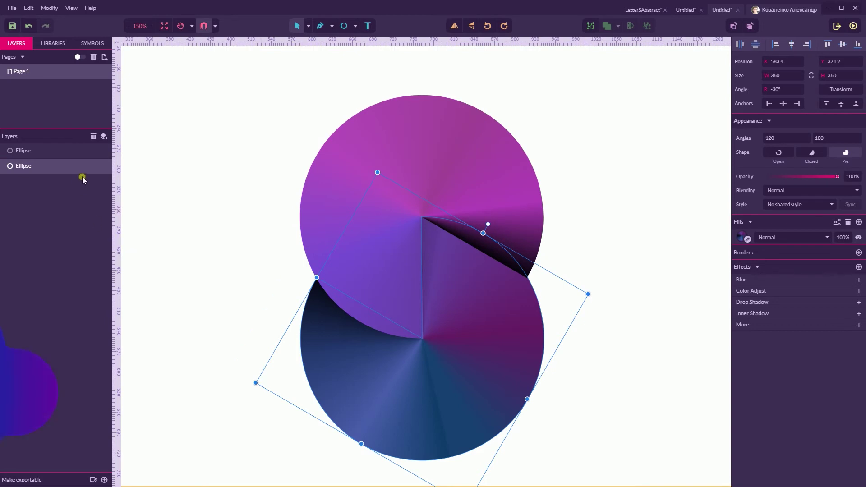
# - Duplicate both pie-shaped circles
pyautogui.hotkey('ctrl', 'shift', 'd')
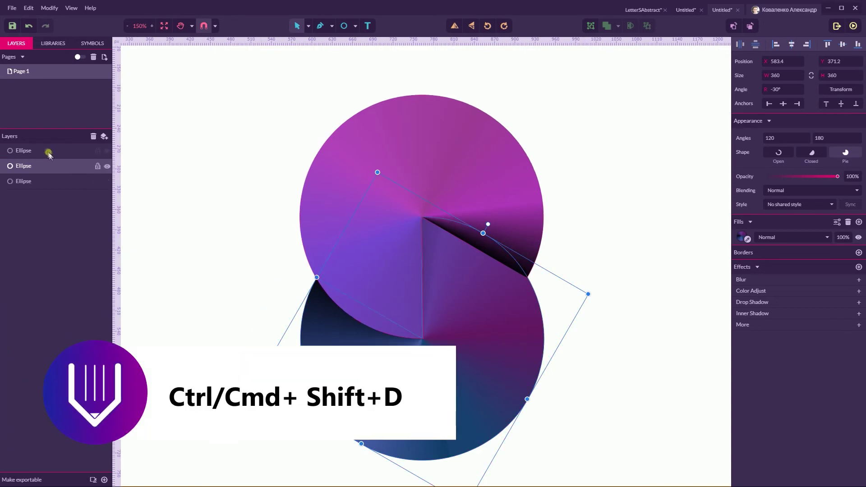
pyautogui.click(48, 153)
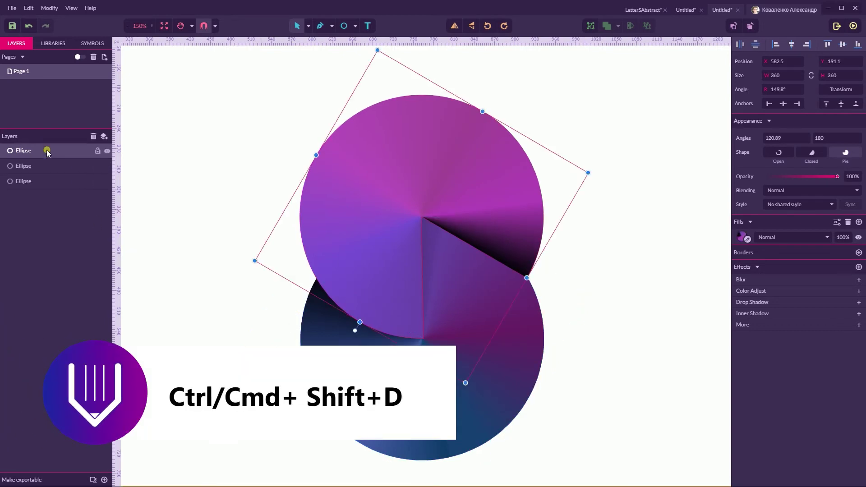
pyautogui.hotkey('ctrl', 'shift', 'd')
# - Select the two pie copies and combine them with an Intersection boolean
pyautogui.click(36, 167)
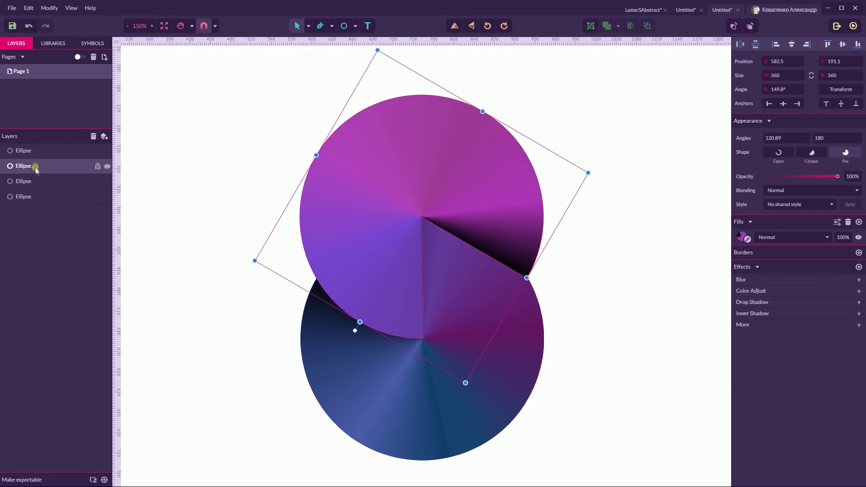
pyautogui.keyDown('shift'); pyautogui.click(37, 183); pyautogui.keyUp('shift')
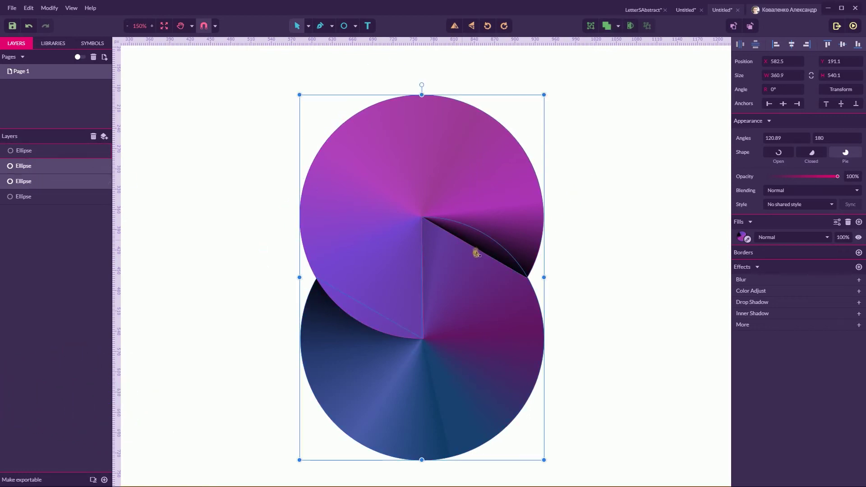
pyautogui.click(618, 26)
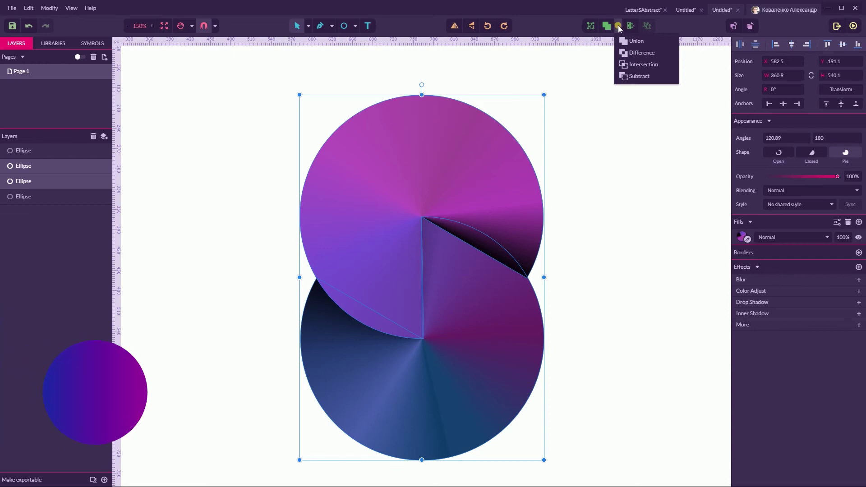
pyautogui.click(643, 69)
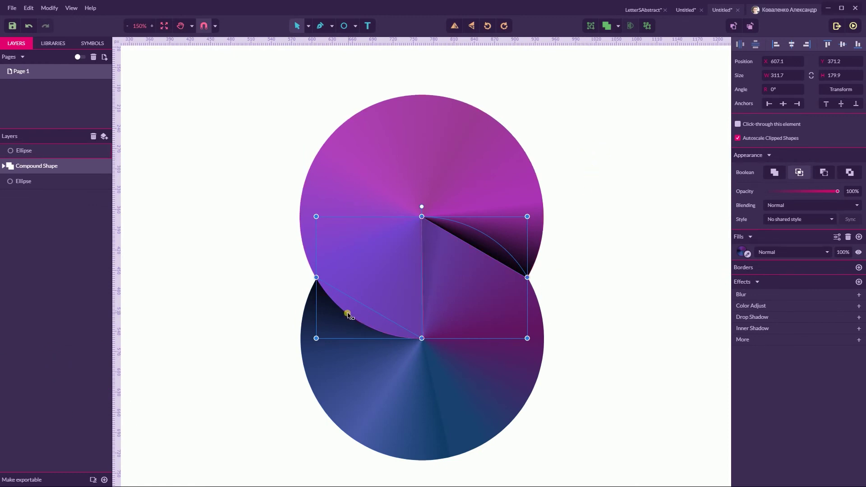
pyautogui.press('Escape')
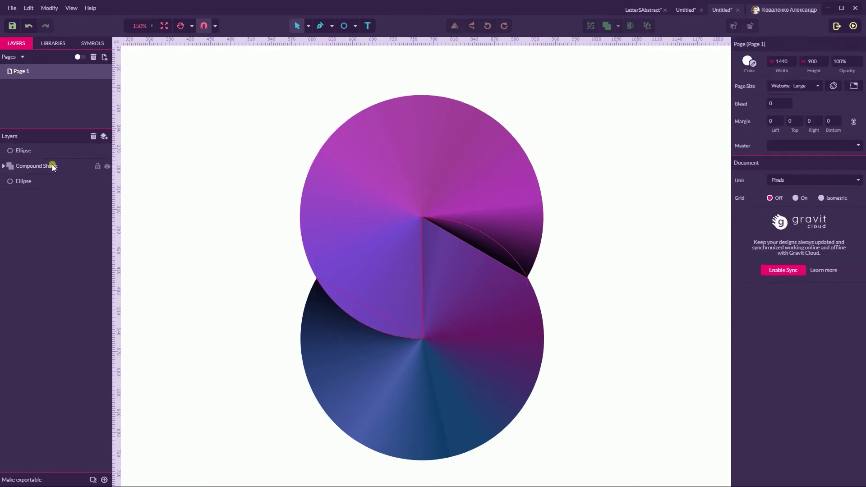
# - Convert the intersected compound shape into a compound path with Ctrl+Shift+P
pyautogui.click(4, 166)
pyautogui.click(42, 197)
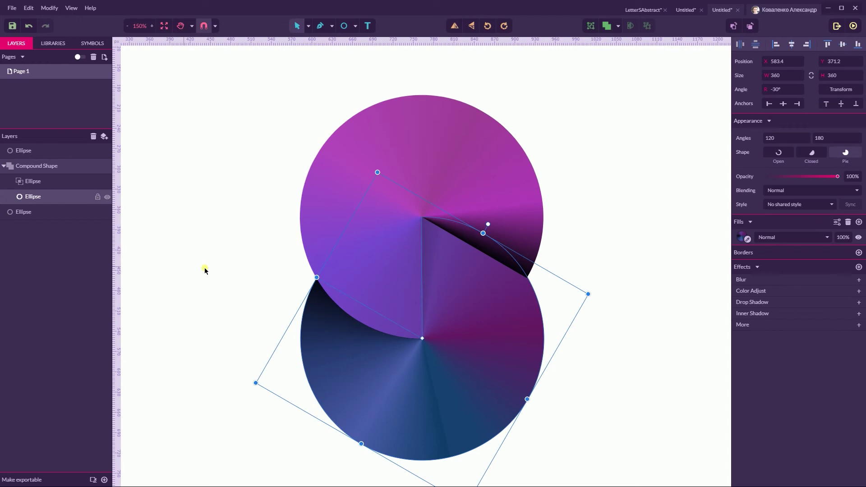
pyautogui.click(32, 167)
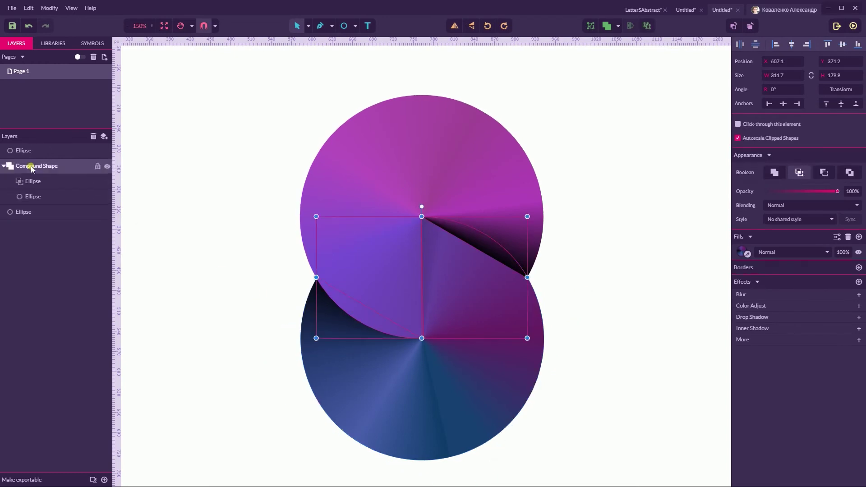
pyautogui.click(4, 166)
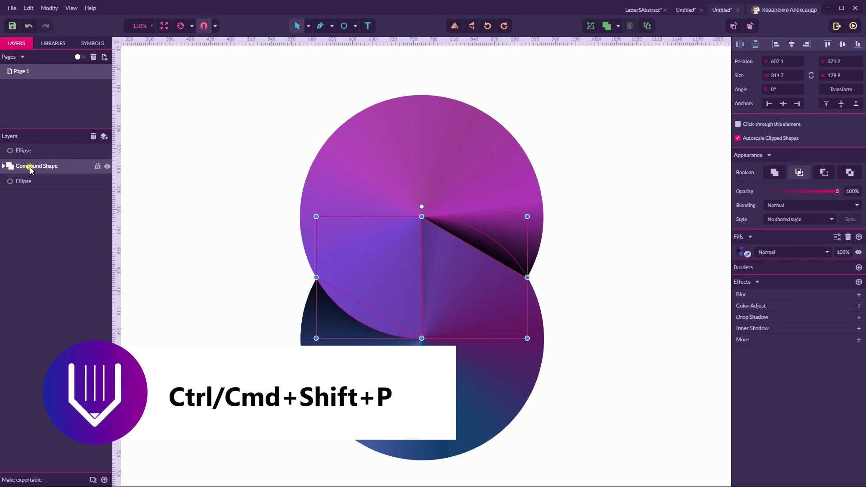
pyautogui.hotkey('ctrl', 'shift', 'p')
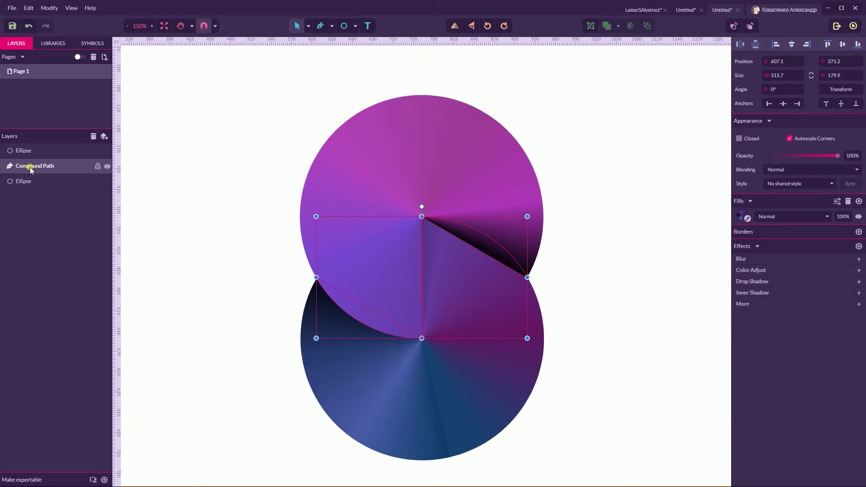
pyautogui.click(245, 275)
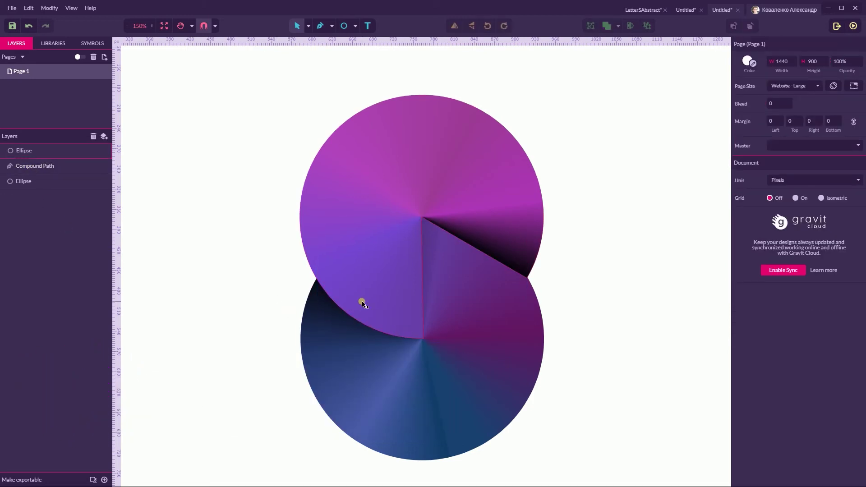
# - Lock the upper circle and nudge the seam path's left corner point onto the circle edge
pyautogui.click(35, 166)
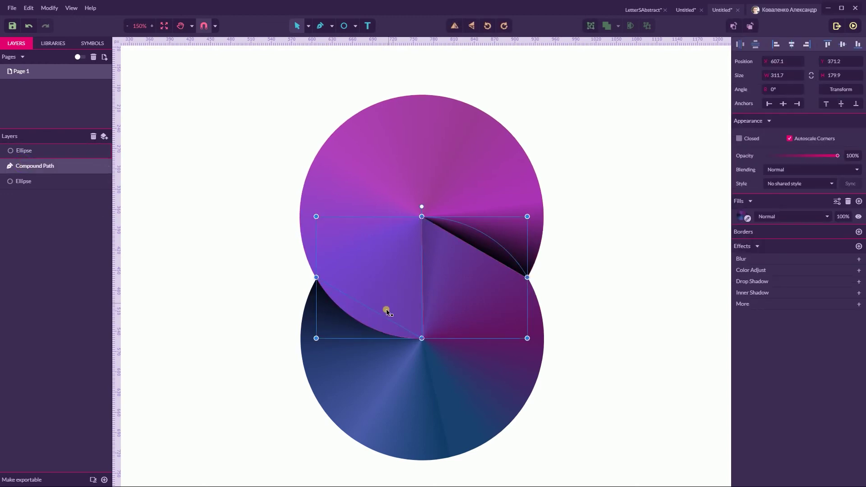
pyautogui.click(352, 308)
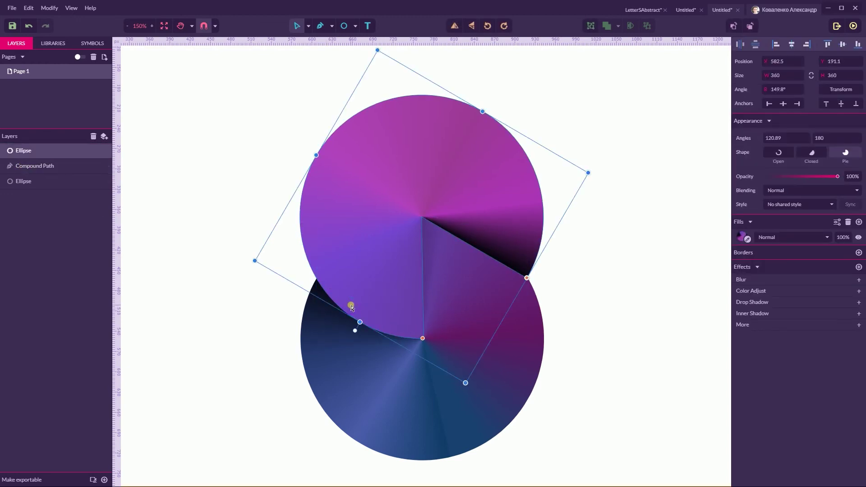
pyautogui.click(98, 152)
pyautogui.click(65, 167)
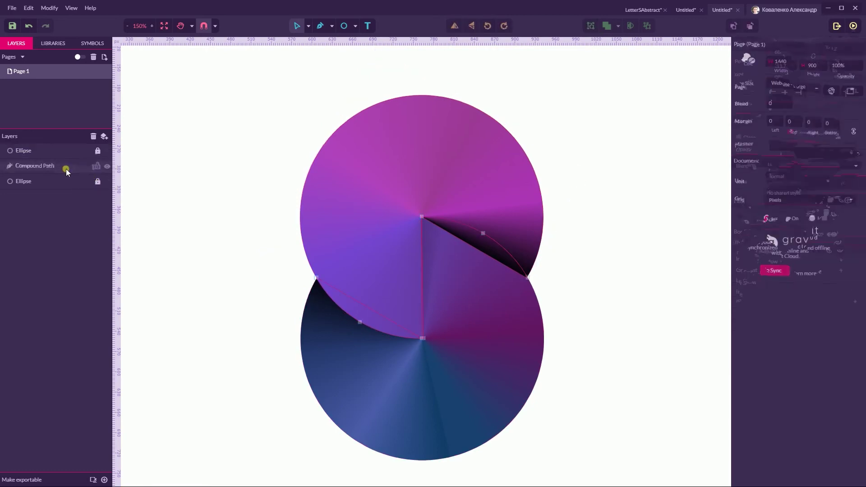
pyautogui.click(418, 341)
pyautogui.click(317, 278)
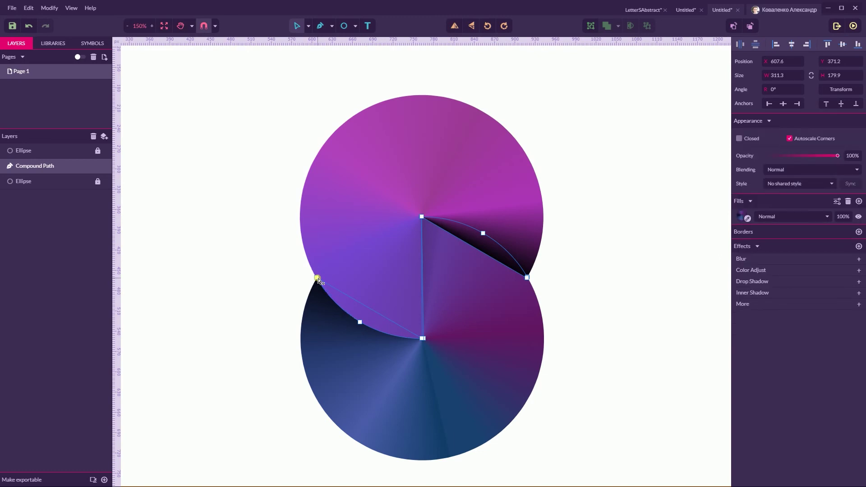
pyautogui.moveTo(318, 280); pyautogui.dragTo(319, 279)
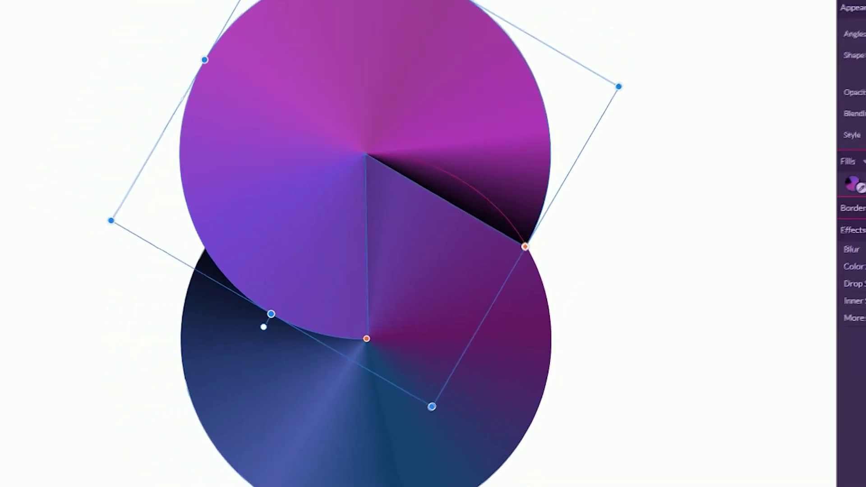
# - Drag the Compound Path row above both Ellipse layers, then select the upper circle
pyautogui.moveTo(35, 148); pyautogui.dragTo(37, 149)
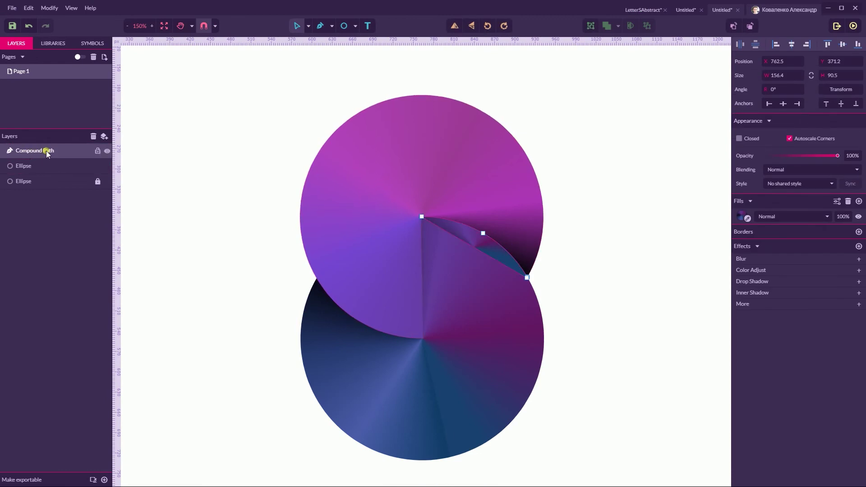
pyautogui.click(34, 166)
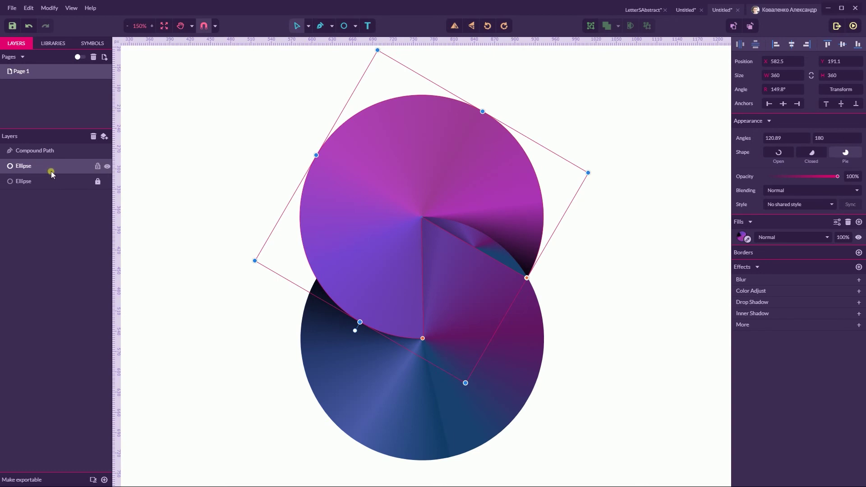
pyautogui.click(307, 25)
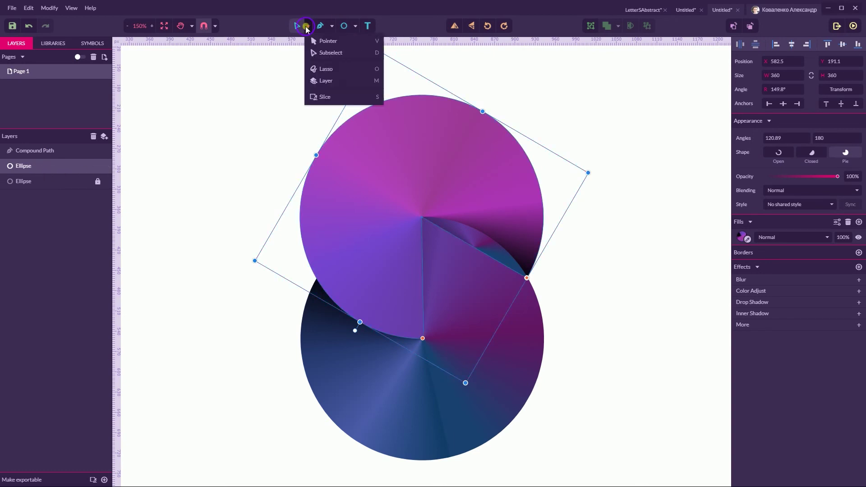
pyautogui.click(329, 41)
pyautogui.click(66, 149)
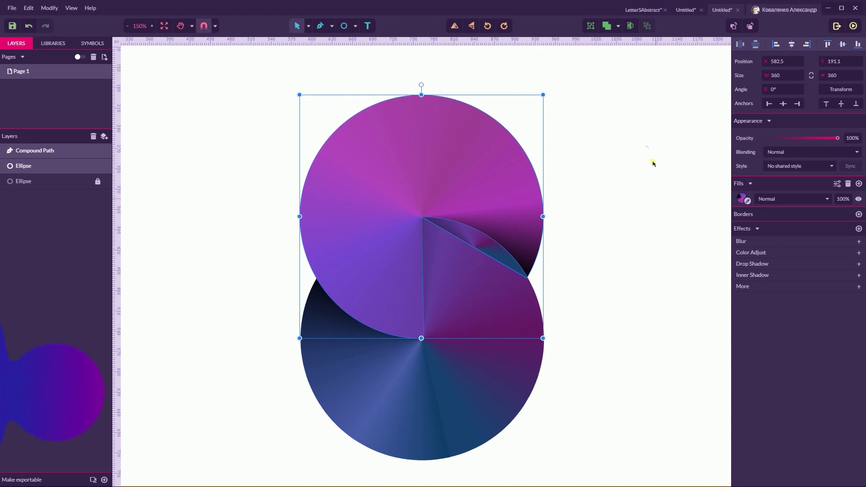
pyautogui.click(619, 25)
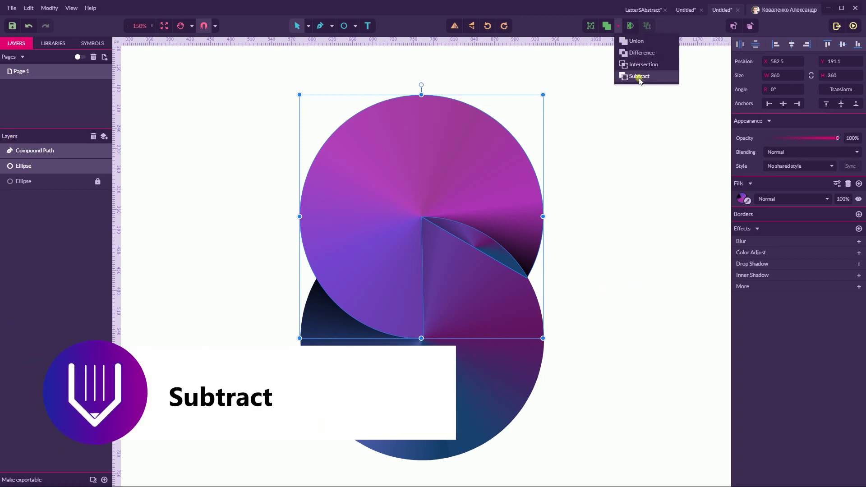
pyautogui.press('Escape')
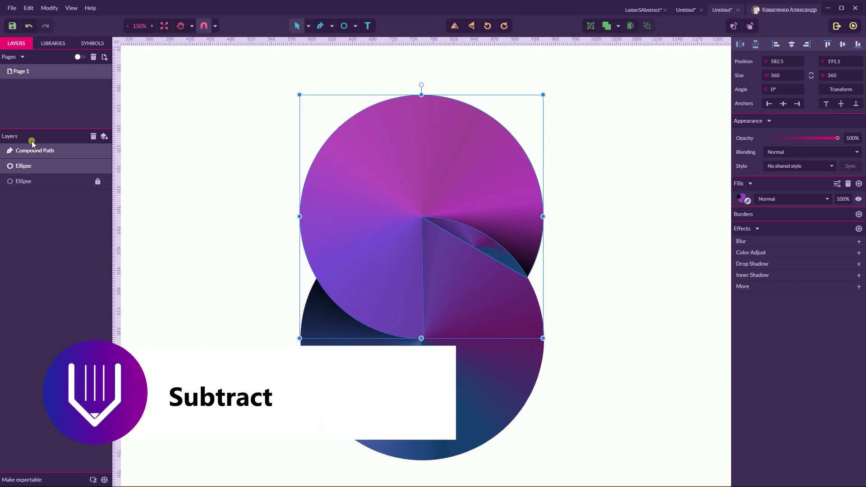
pyautogui.click(67, 9)
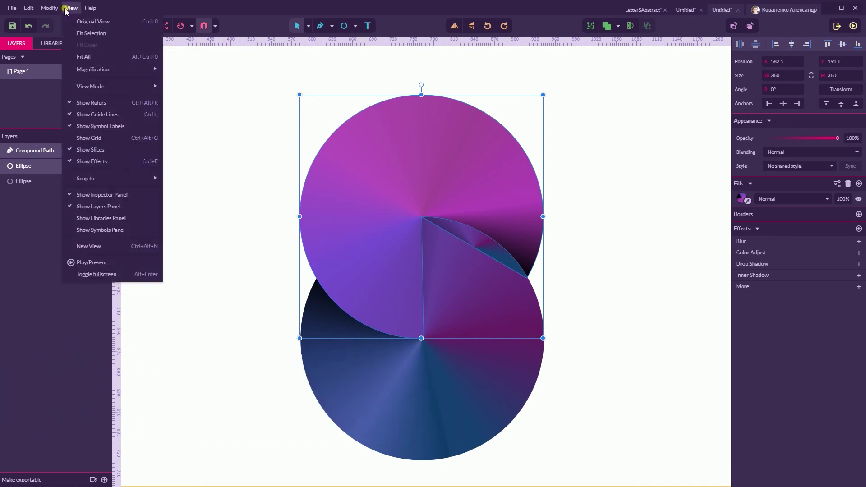
# - Select the seam path and upper circle together, using outline view with the lower circle hidden
pyautogui.moveTo(108, 86)
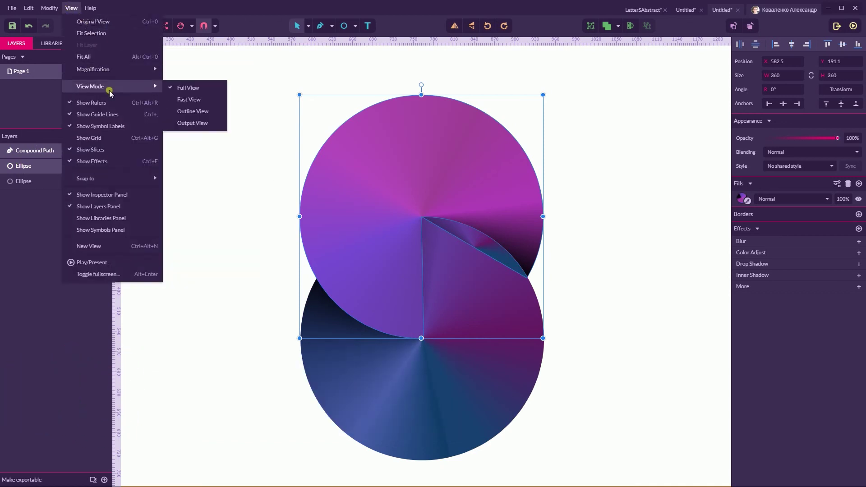
pyautogui.click(194, 111)
pyautogui.click(614, 191)
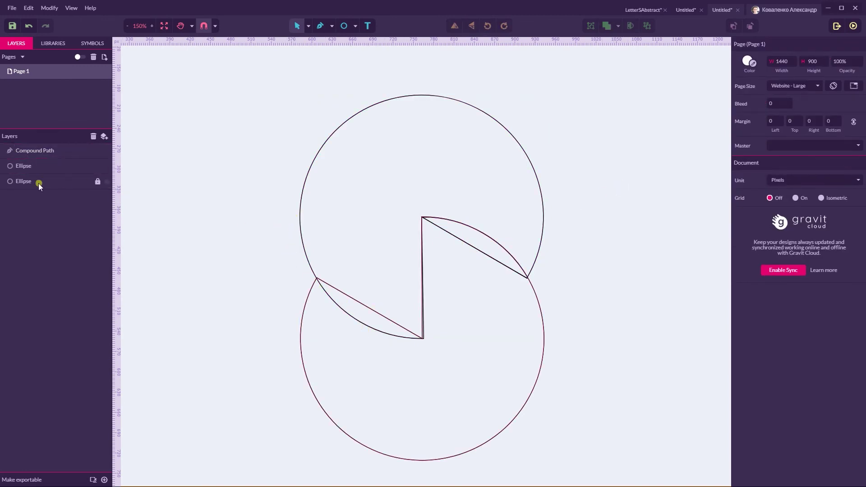
pyautogui.click(107, 182)
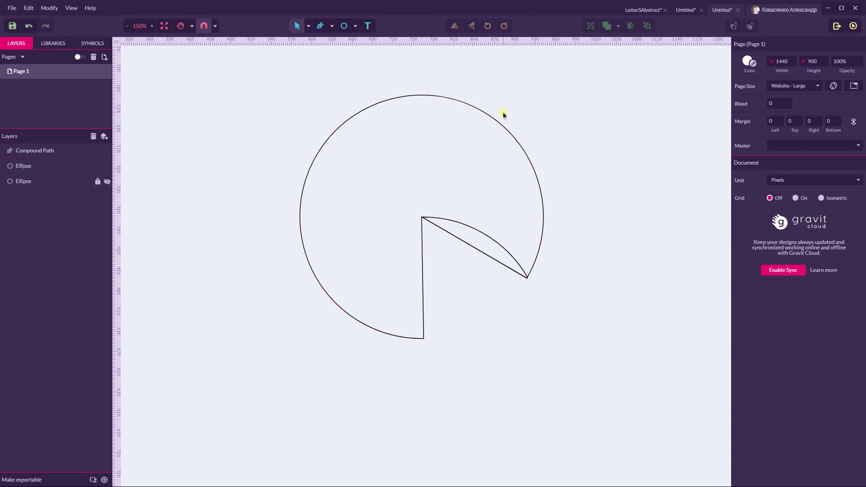
pyautogui.click(491, 239)
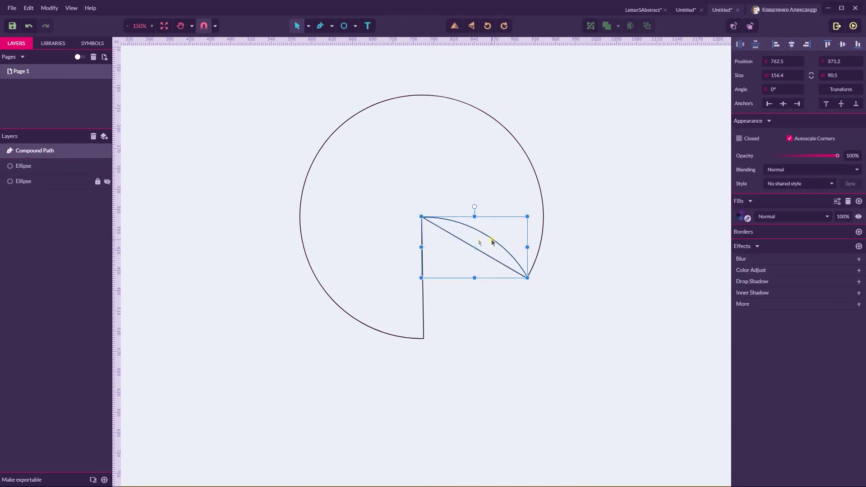
pyautogui.click(460, 102)
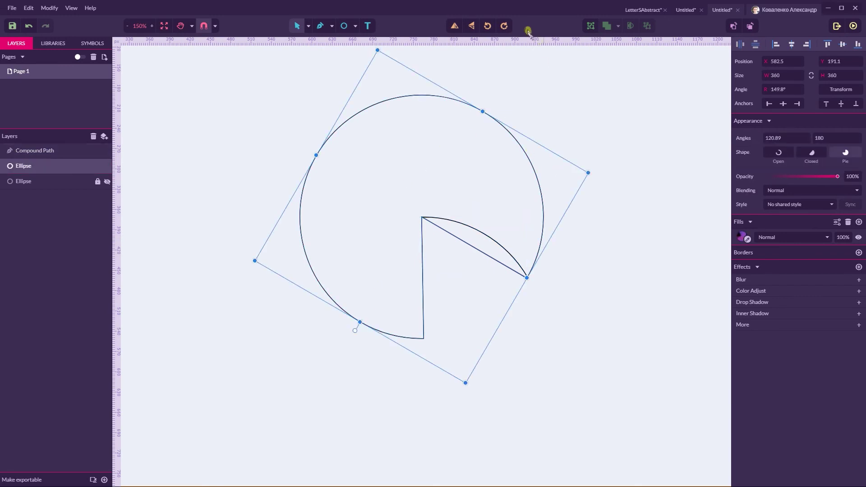
pyautogui.click(107, 181)
pyautogui.hotkey('ctrl', 'y')
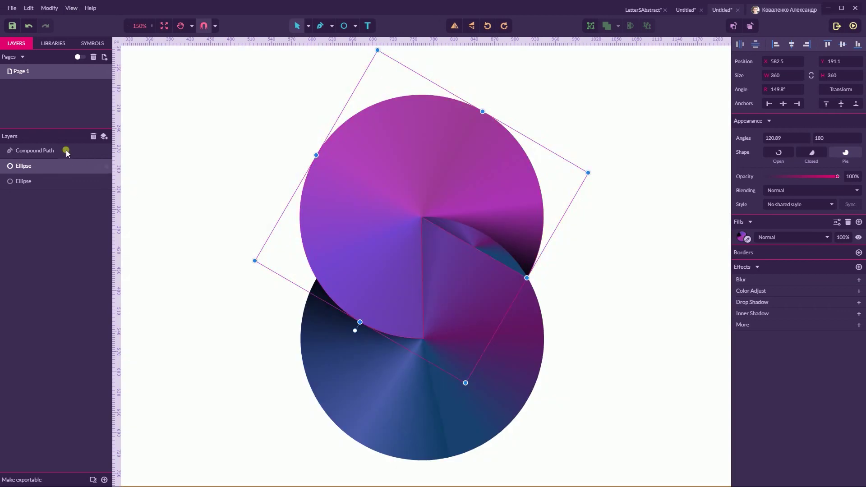
pyautogui.click(65, 151)
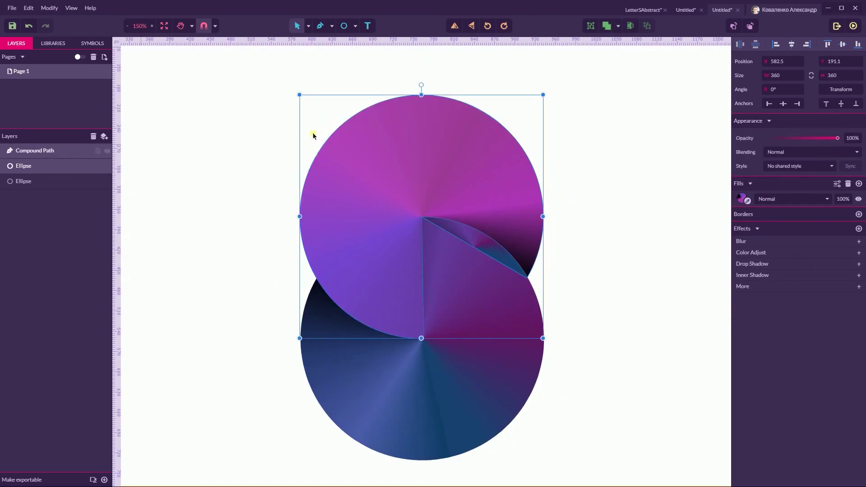
pyautogui.click(619, 27)
# - Subtract the wedge path from the upper circle to form a compound shape
pyautogui.click(641, 76)
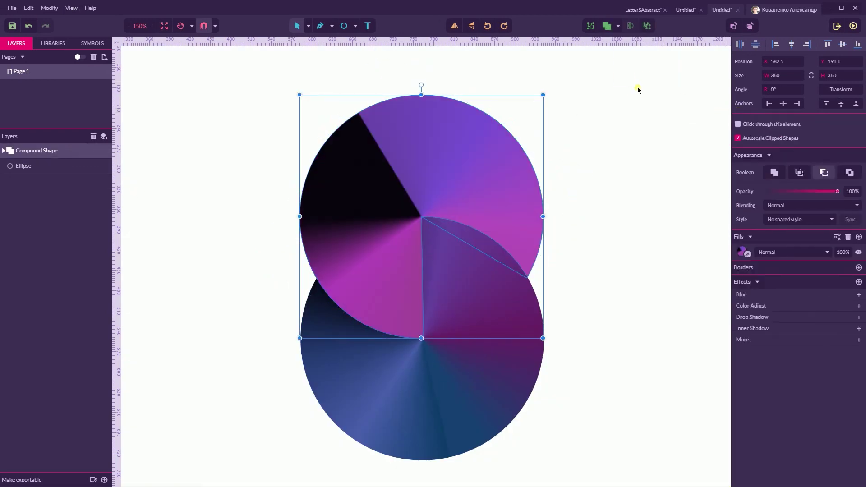
pyautogui.click(619, 164)
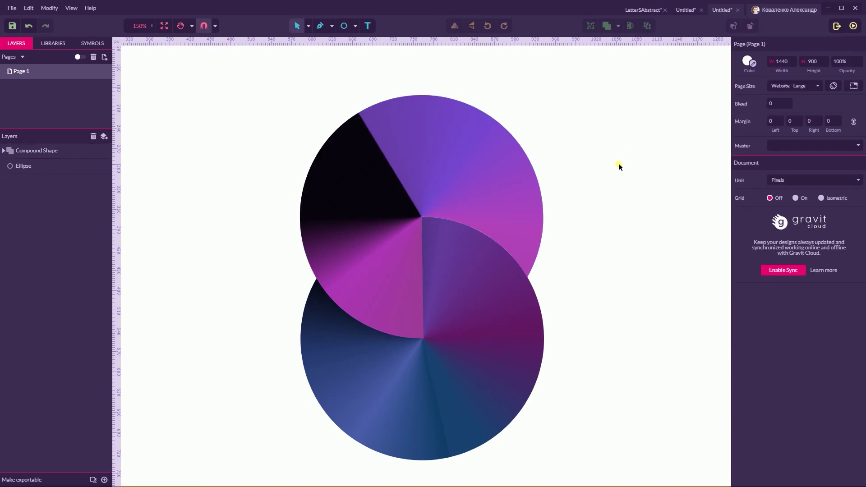
pyautogui.click(507, 175)
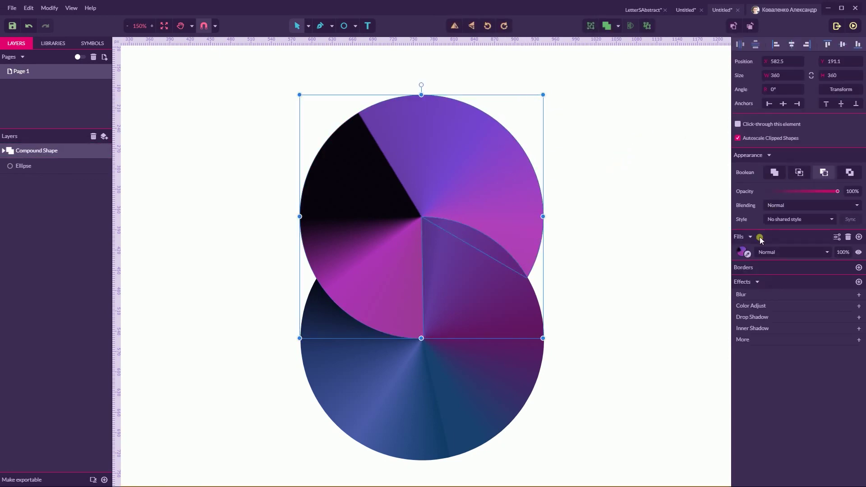
pyautogui.click(742, 252)
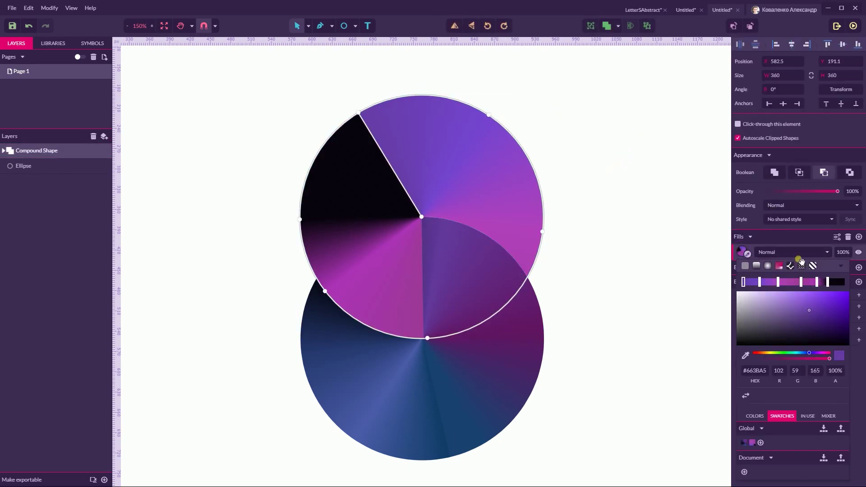
pyautogui.moveTo(385, 158); pyautogui.dragTo(397, 150)
pyautogui.hotkey('ctrl', 'z')
# - Inside the compound shape, swing the inner circle's pie edge to its lower rim
pyautogui.doubleClick(379, 143)
pyautogui.moveTo(423, 337); pyautogui.dragTo(457, 310)
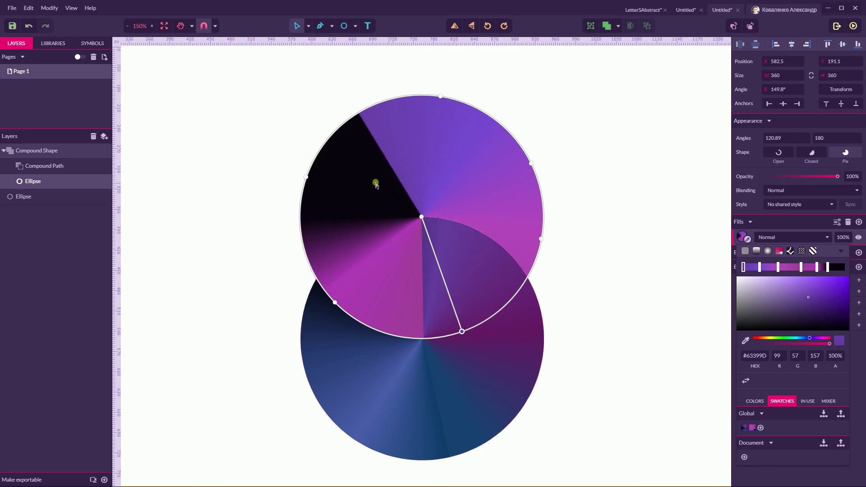
pyautogui.click(46, 182)
# - Convert the upper Compound Shape into a single Compound Path with Ctrl+Shift+P
pyautogui.click(34, 150)
pyautogui.press('Escape')
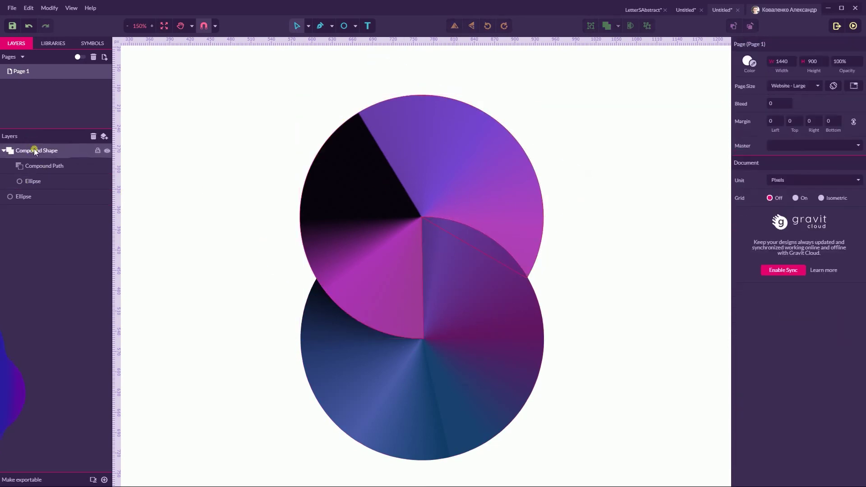
pyautogui.click(35, 150)
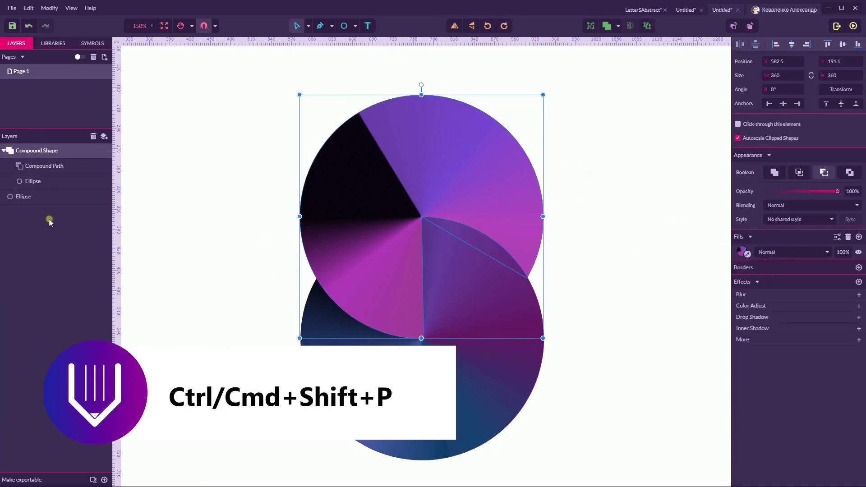
pyautogui.hotkey('ctrl', 'shift', 'p')
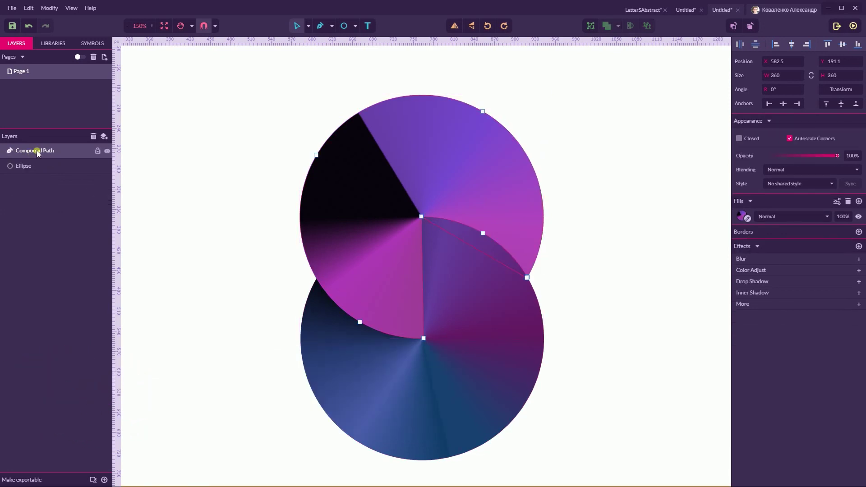
pyautogui.click(49, 8)
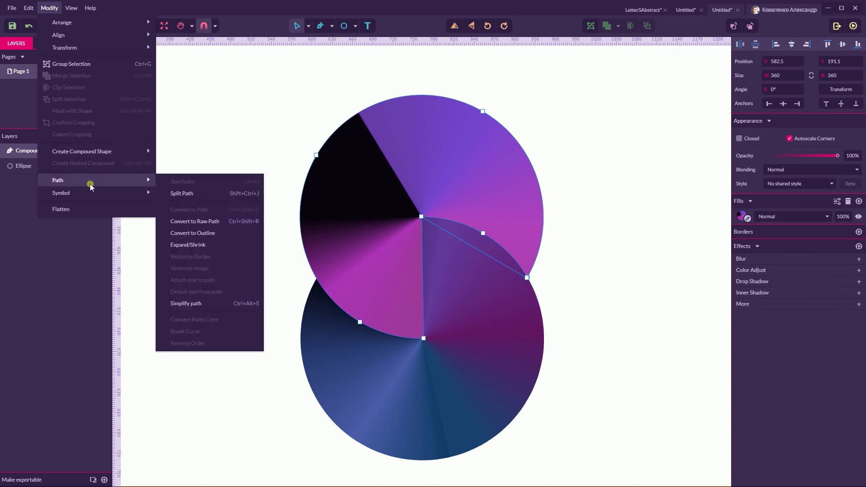
pyautogui.moveTo(100, 193)
pyautogui.click(590, 146)
pyautogui.click(422, 156)
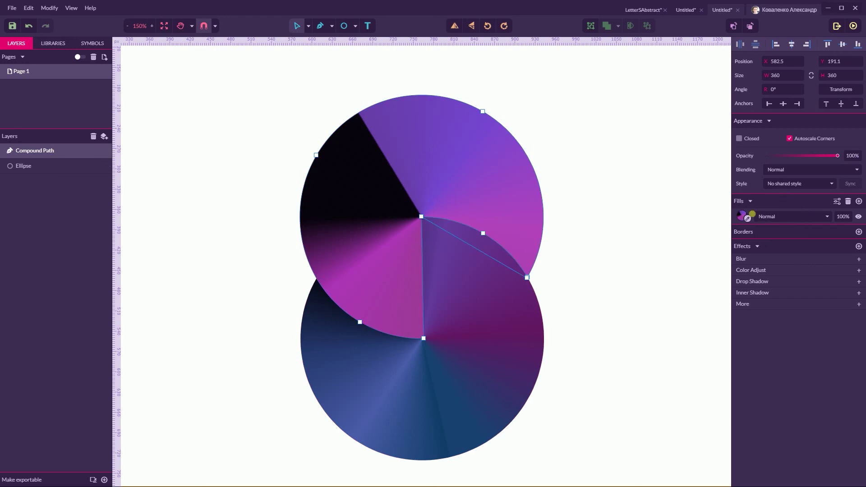
# - Rotate the compound path's angular gradient clockwise so its near-black band sits at the right edge
pyautogui.click(743, 215)
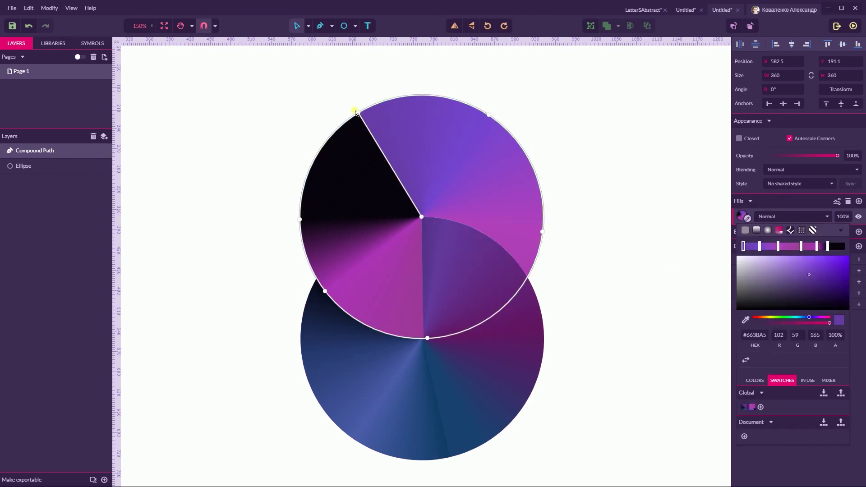
pyautogui.click(361, 119)
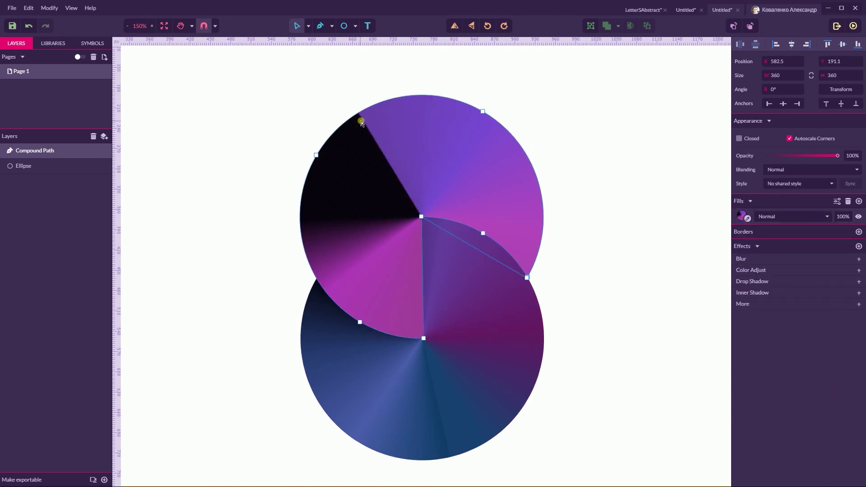
pyautogui.click(740, 217)
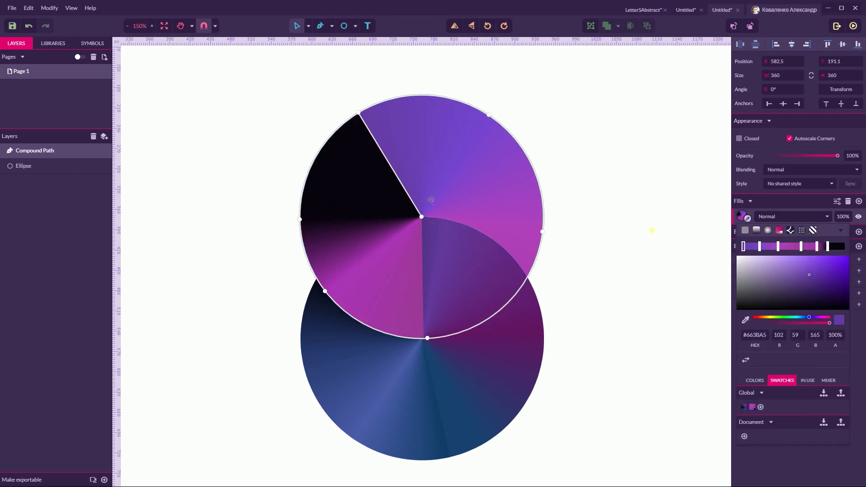
pyautogui.moveTo(360, 116); pyautogui.dragTo(426, 306)
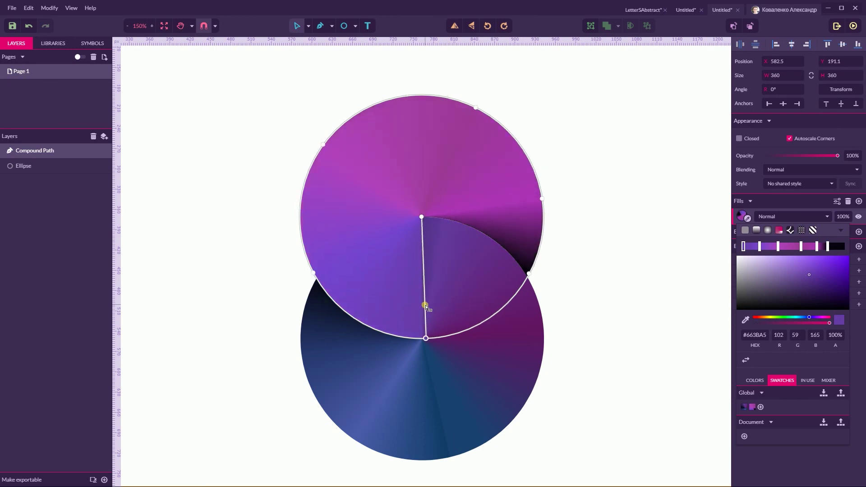
pyautogui.click(598, 220)
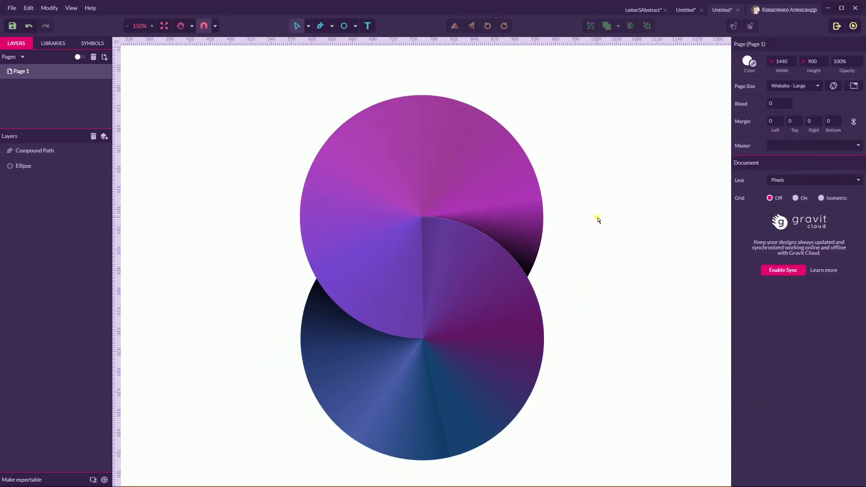
pyautogui.hotkey('ctrl', '0')
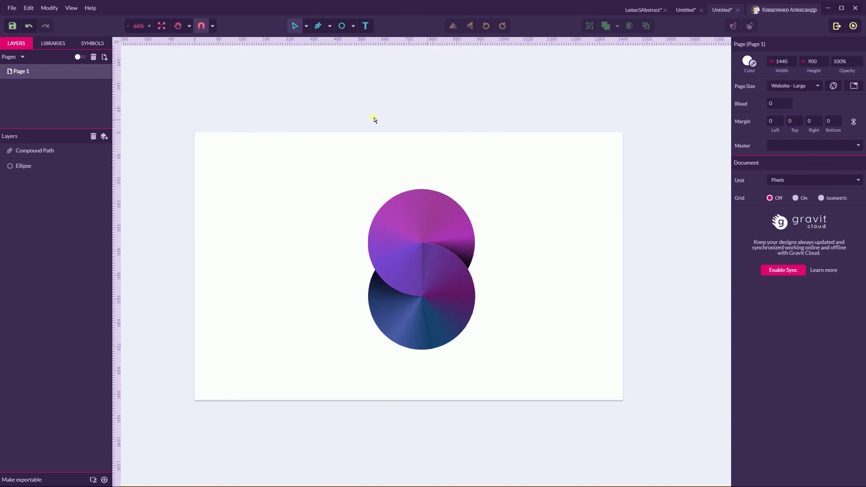
# - With the Pointer tool, select all and move the S to the page's left side
pyautogui.click(307, 27)
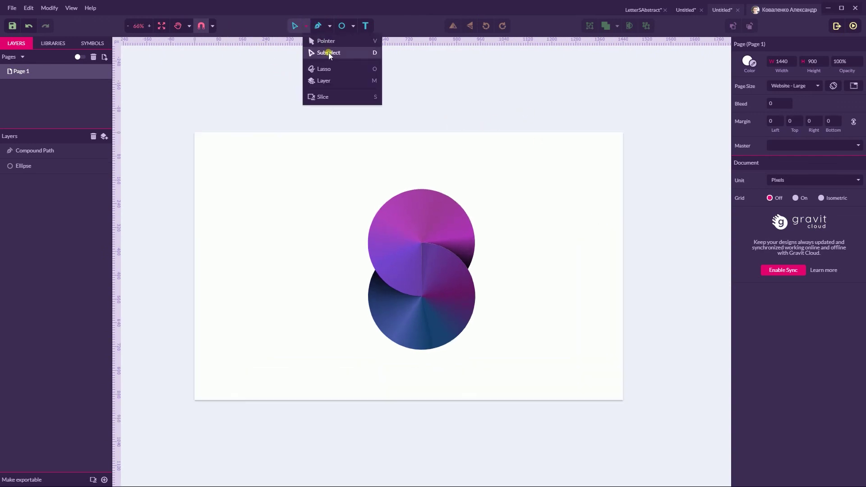
pyautogui.click(323, 41)
pyautogui.hotkey('ctrl', 'a')
pyautogui.moveTo(452, 311); pyautogui.dragTo(303, 290)
# - Alt-drag a duplicate of the S to the right, at position 838.6, 121.4
pyautogui.click(394, 278)
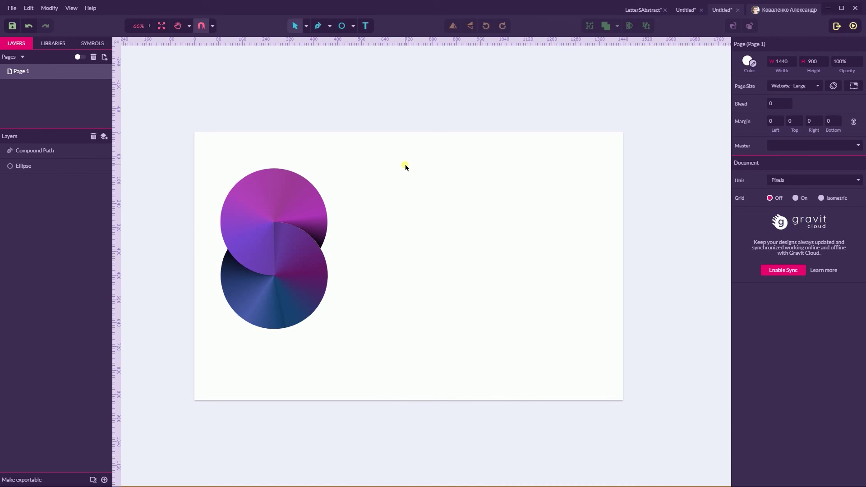
pyautogui.moveTo(215, 157); pyautogui.dragTo(336, 304)
pyautogui.moveTo(313, 242); pyautogui.dragTo(528, 261)
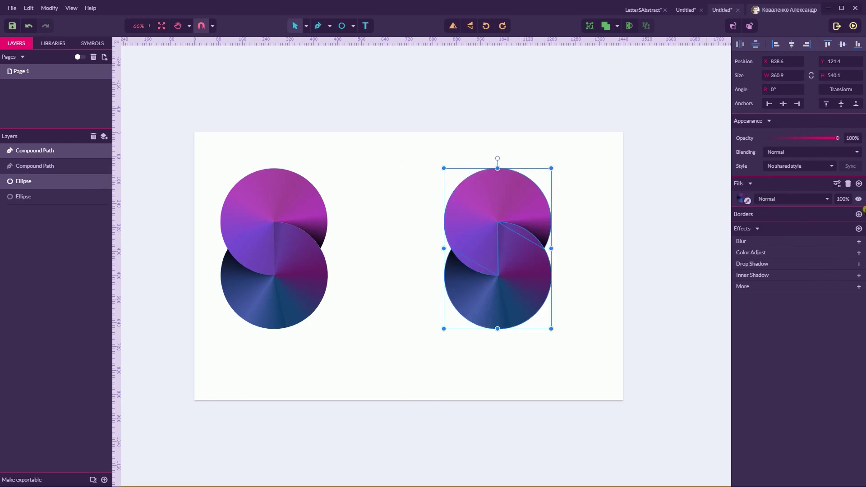
# - Give the duplicate S a Color Adjust effect, raising Hue and Saturation until it turns vivid yellow-orange
pyautogui.click(859, 228)
pyautogui.click(745, 287)
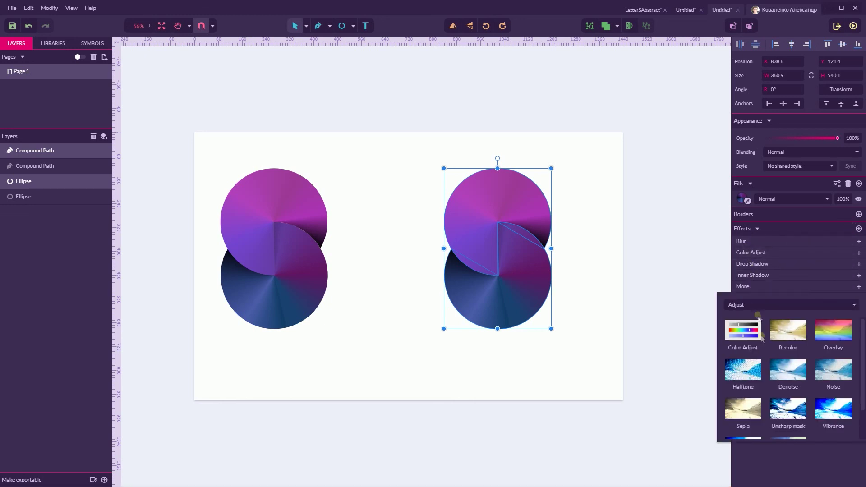
pyautogui.click(751, 343)
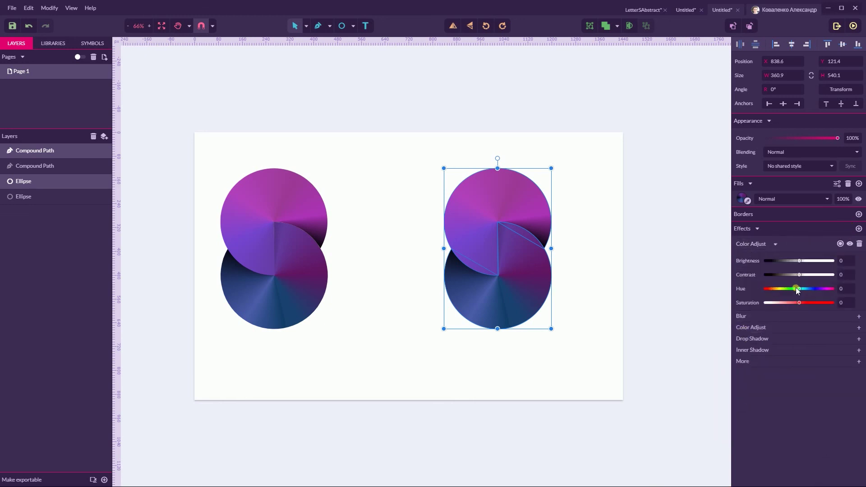
pyautogui.click(860, 244)
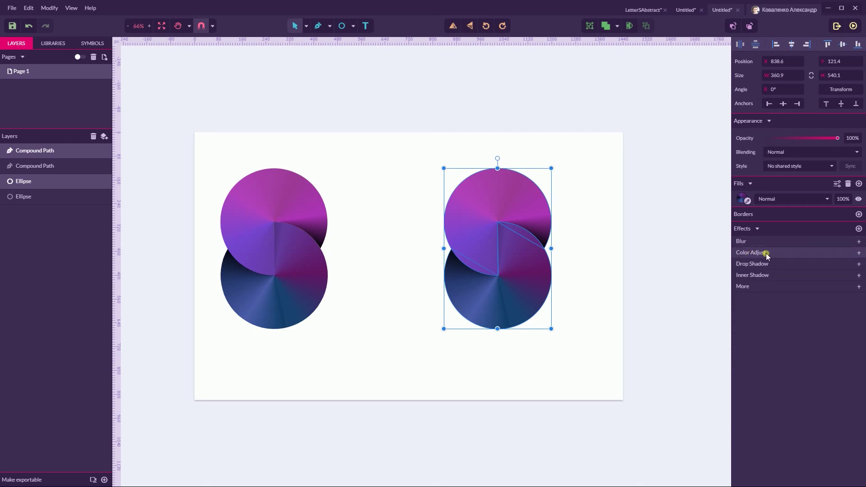
pyautogui.click(834, 253)
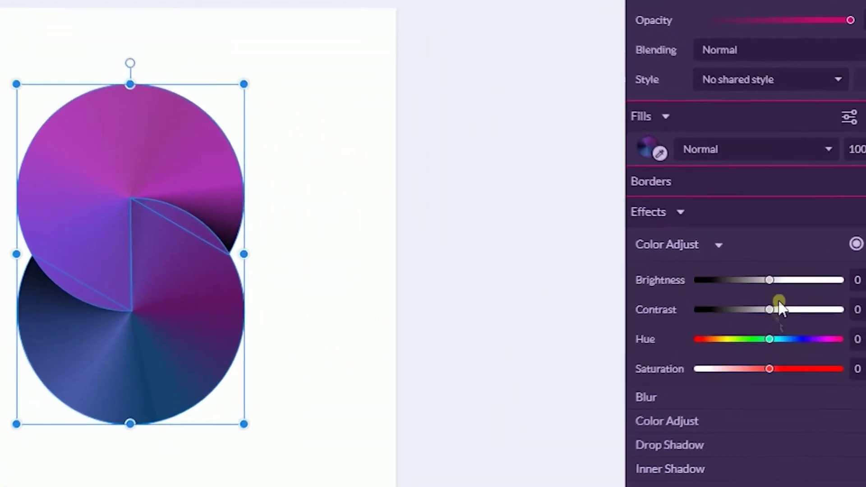
pyautogui.moveTo(767, 346); pyautogui.dragTo(815, 348)
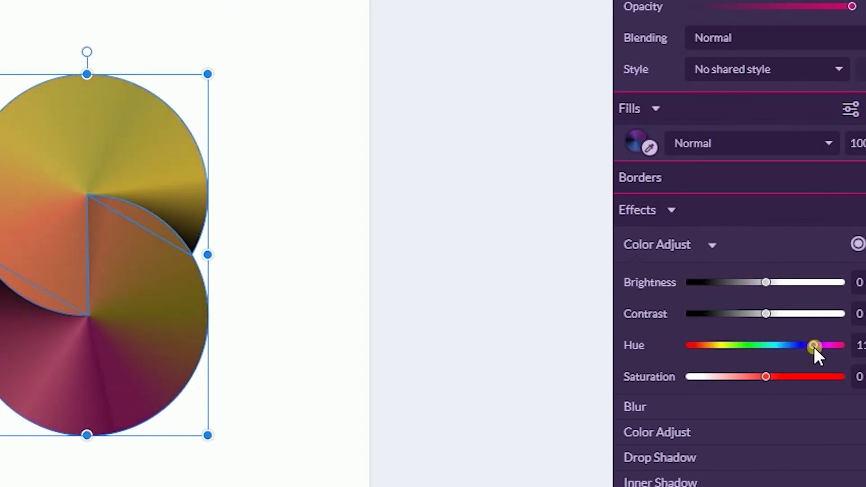
pyautogui.moveTo(770, 377); pyautogui.dragTo(810, 377)
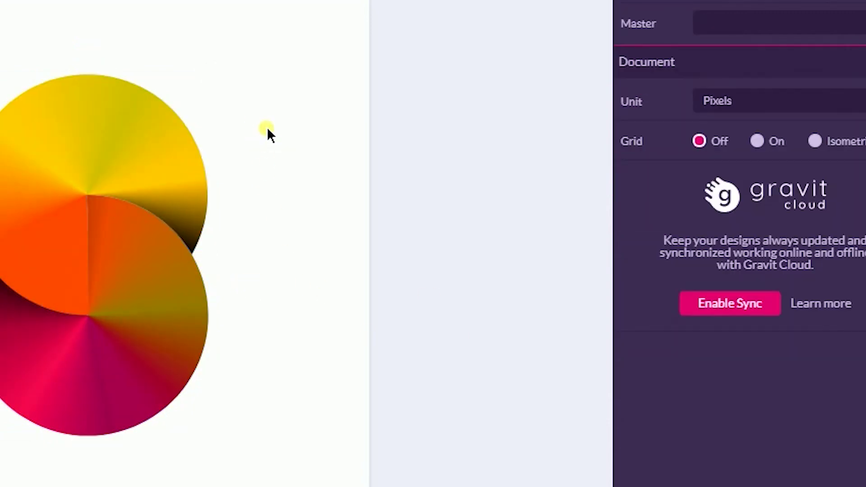